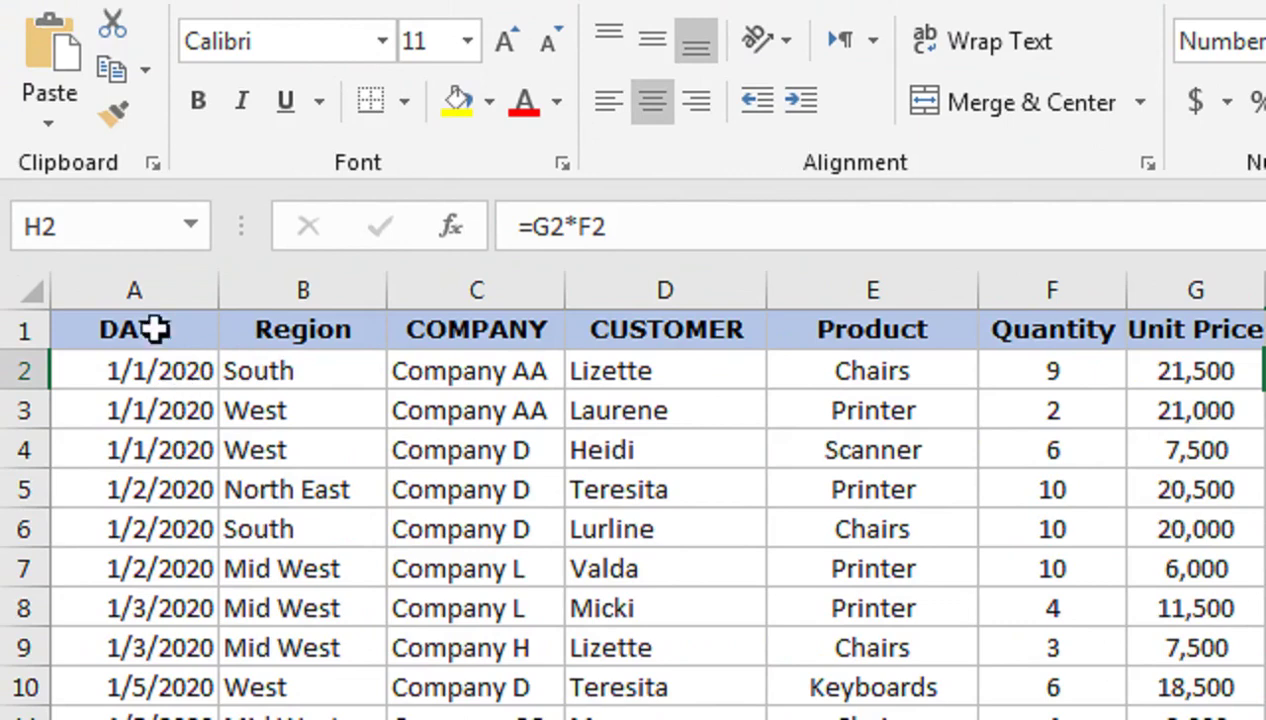
Check how far the sales data extends by jumping to its last row and back to the top.
left_click(165, 340)
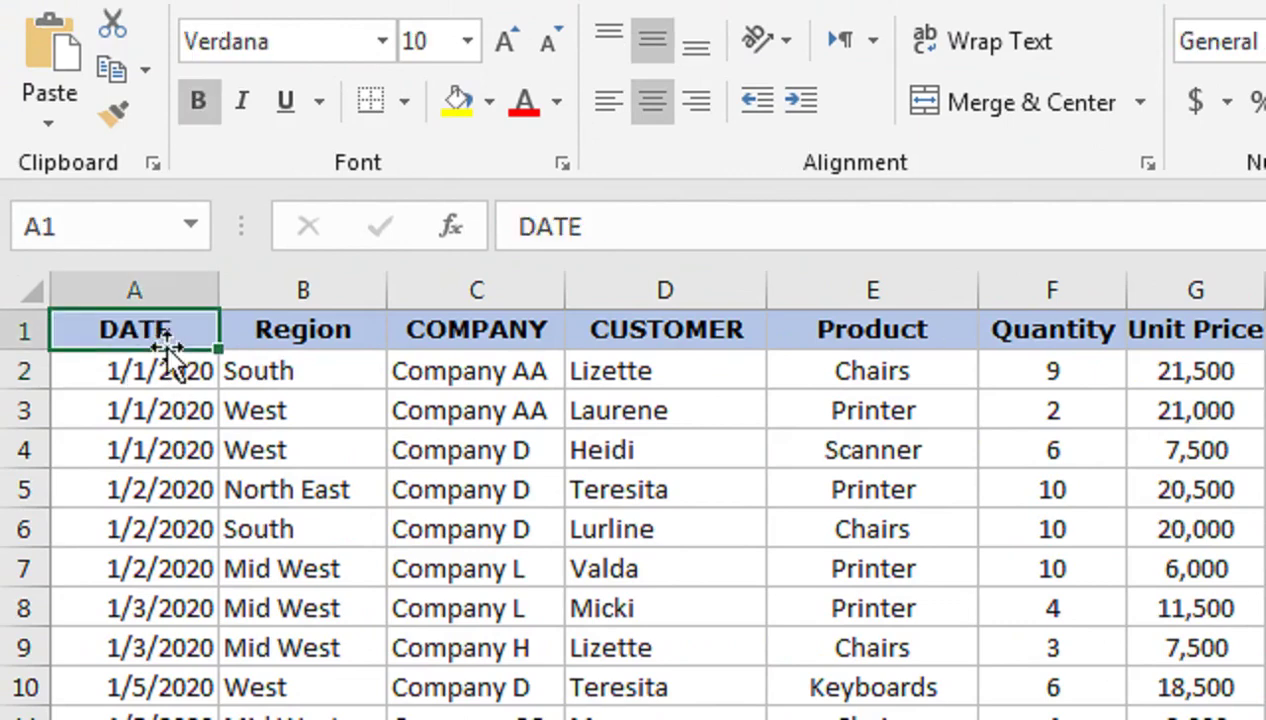
double_click(165, 348)
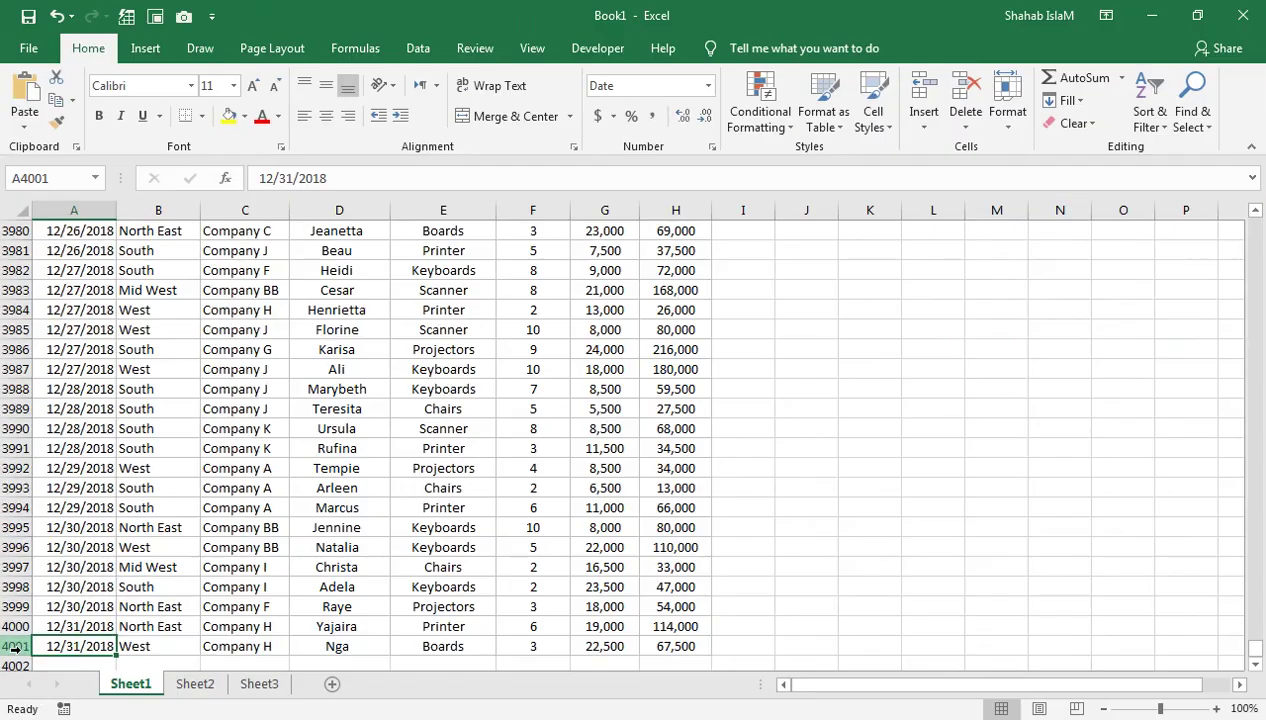
key("ctrl+Home")
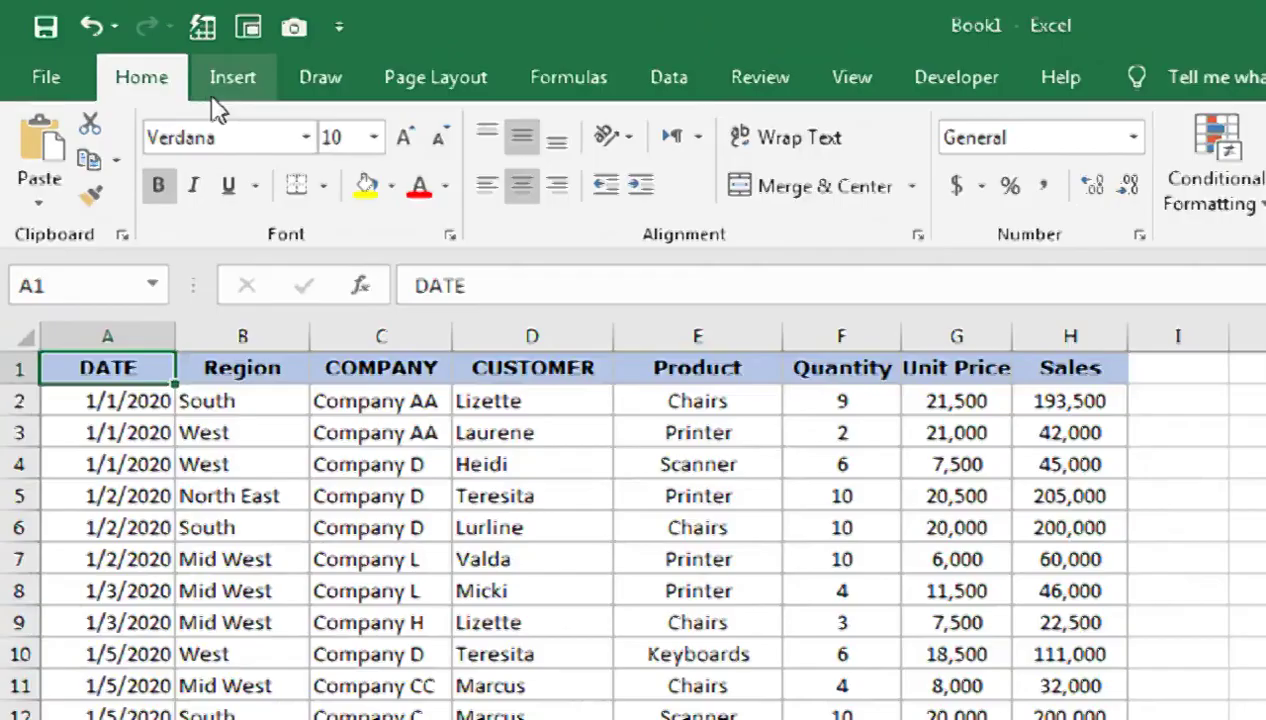
Browse the Insert tab's recommended PivotTables, then dismiss them without inserting one.
left_click(146, 48)
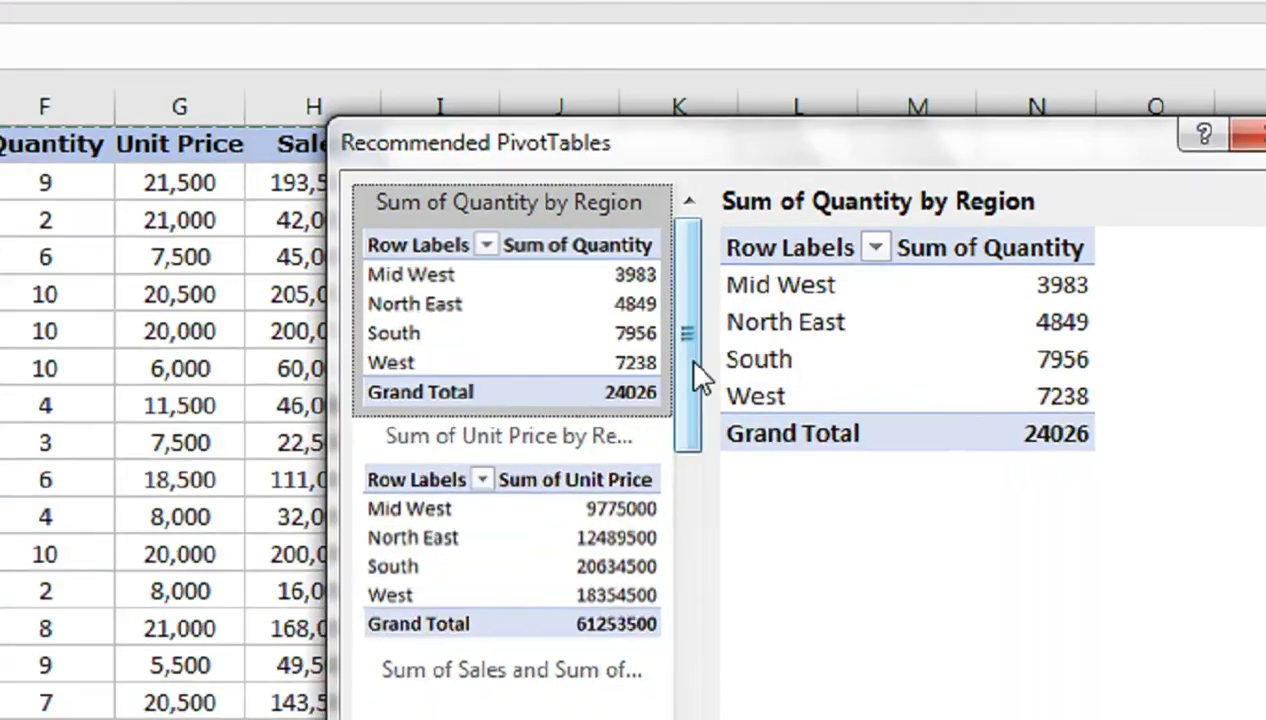
left_click_drag(687, 377, 694, 435)
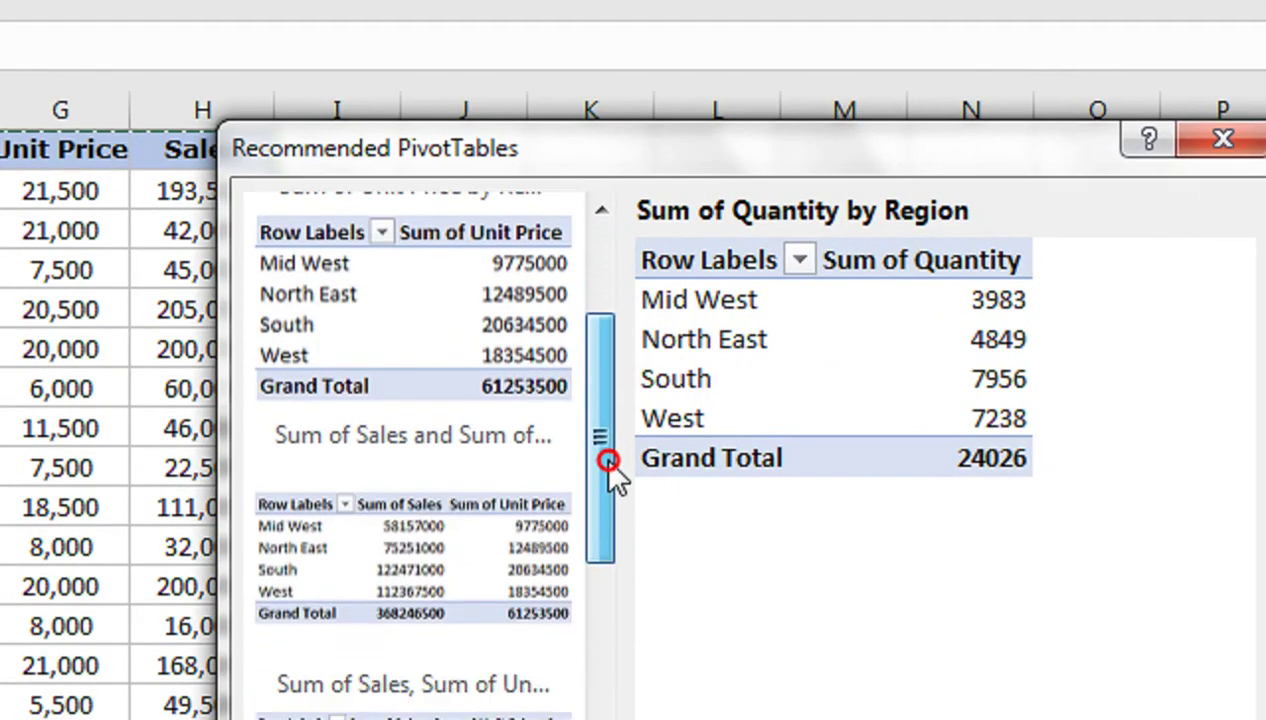
mouse_move(610, 462)
left_mouse_down()
mouse_move(616, 582)
mouse_move(616, 542)
left_mouse_up()
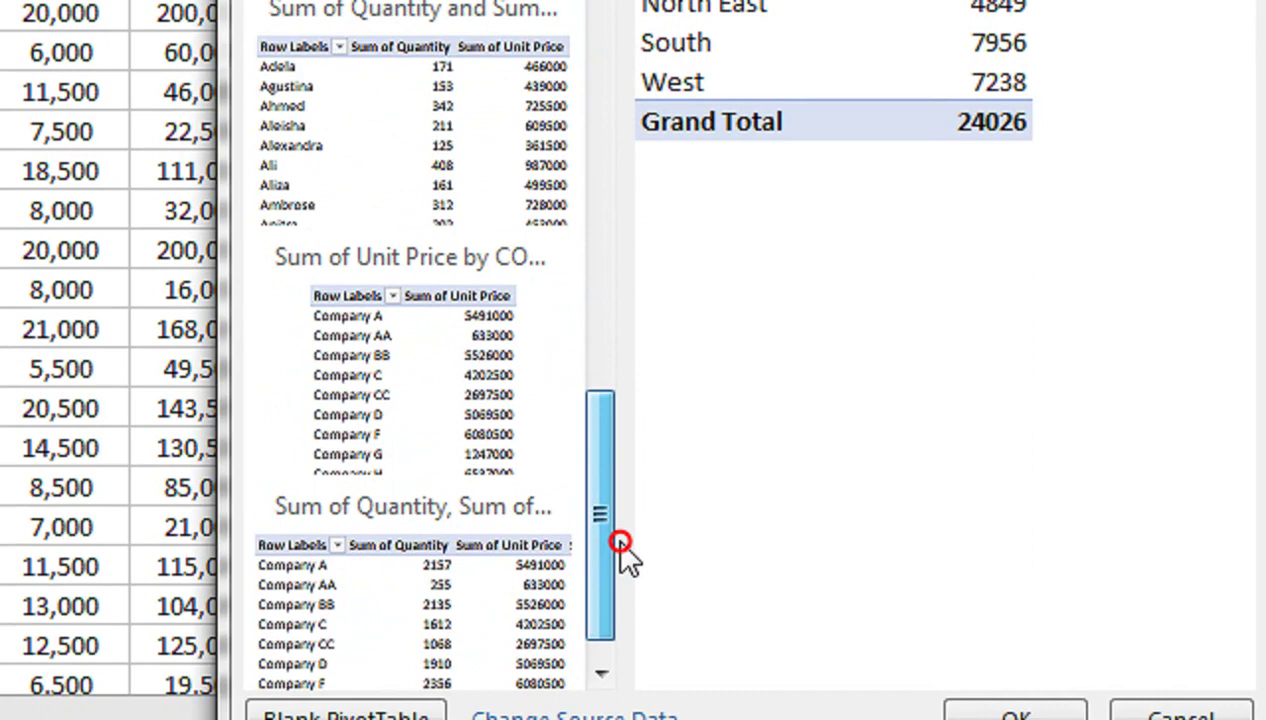
mouse_move(622, 545)
left_mouse_down()
mouse_move(667, 268)
mouse_move(656, 220)
left_mouse_up()
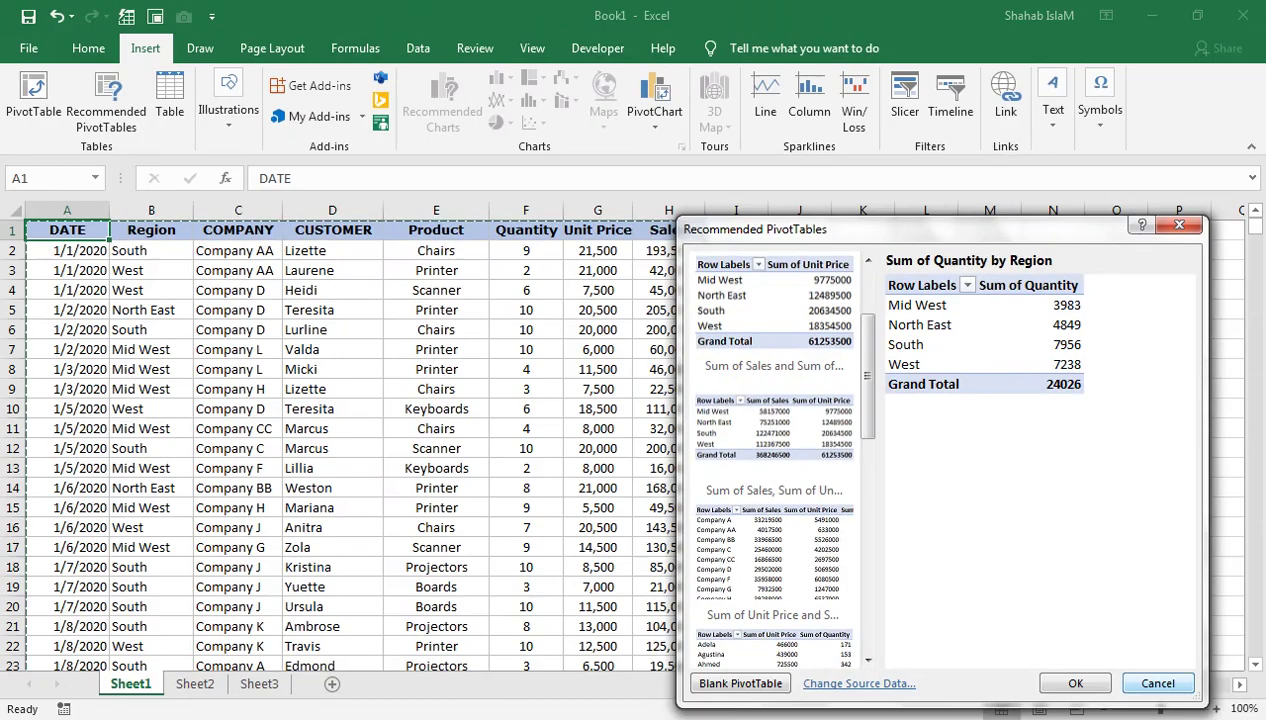
left_click(1158, 684)
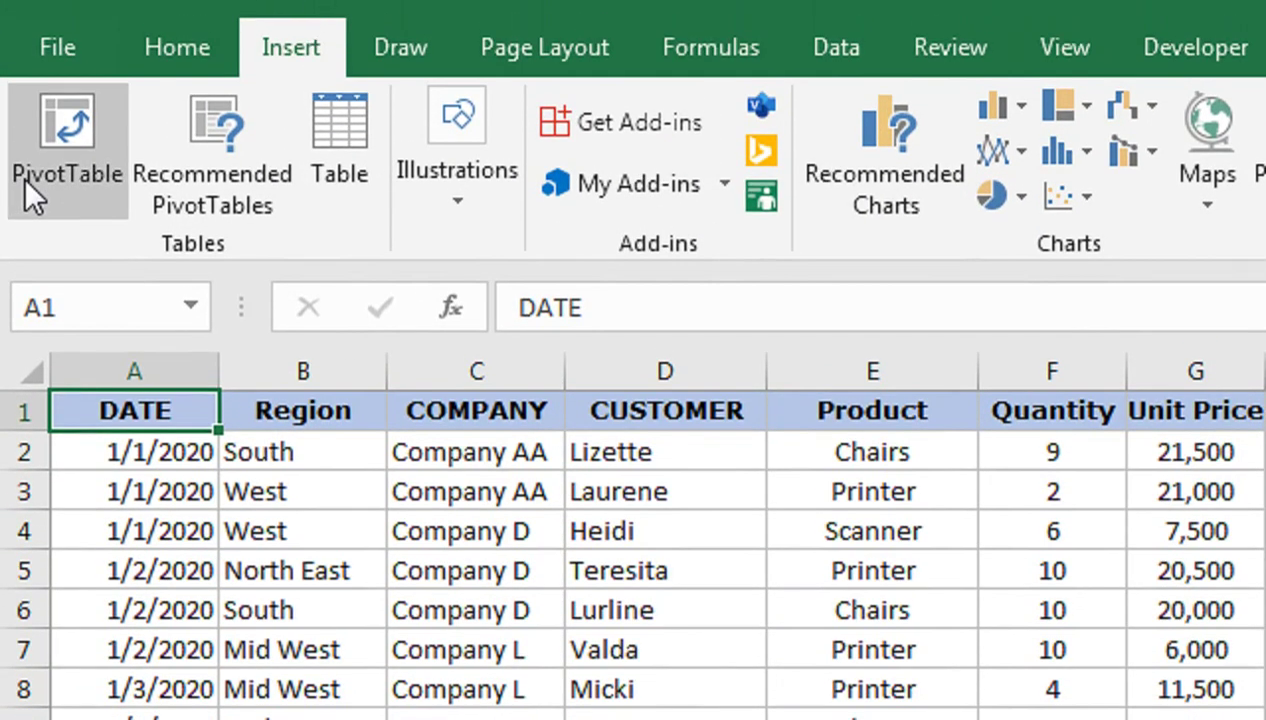
Create a PivotTable from Sheet1!$A$1:$H$4001 placed on a new worksheet.
left_click(14, 110)
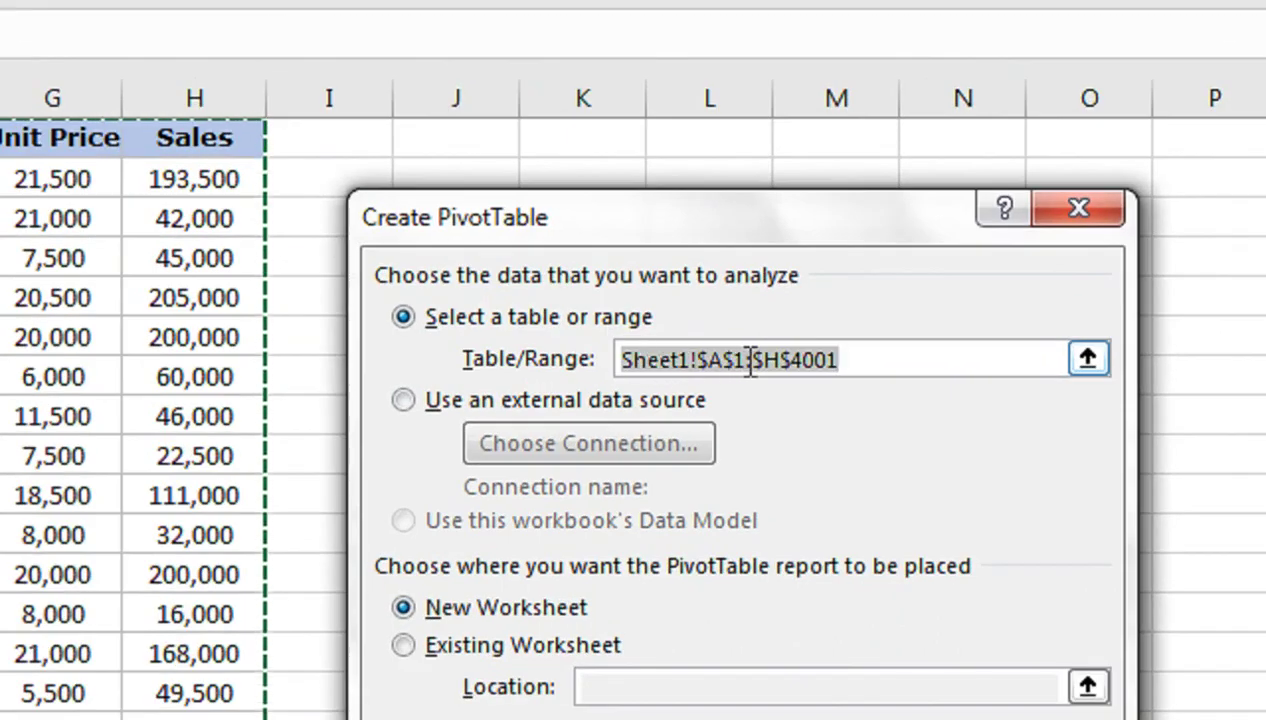
left_click(830, 362)
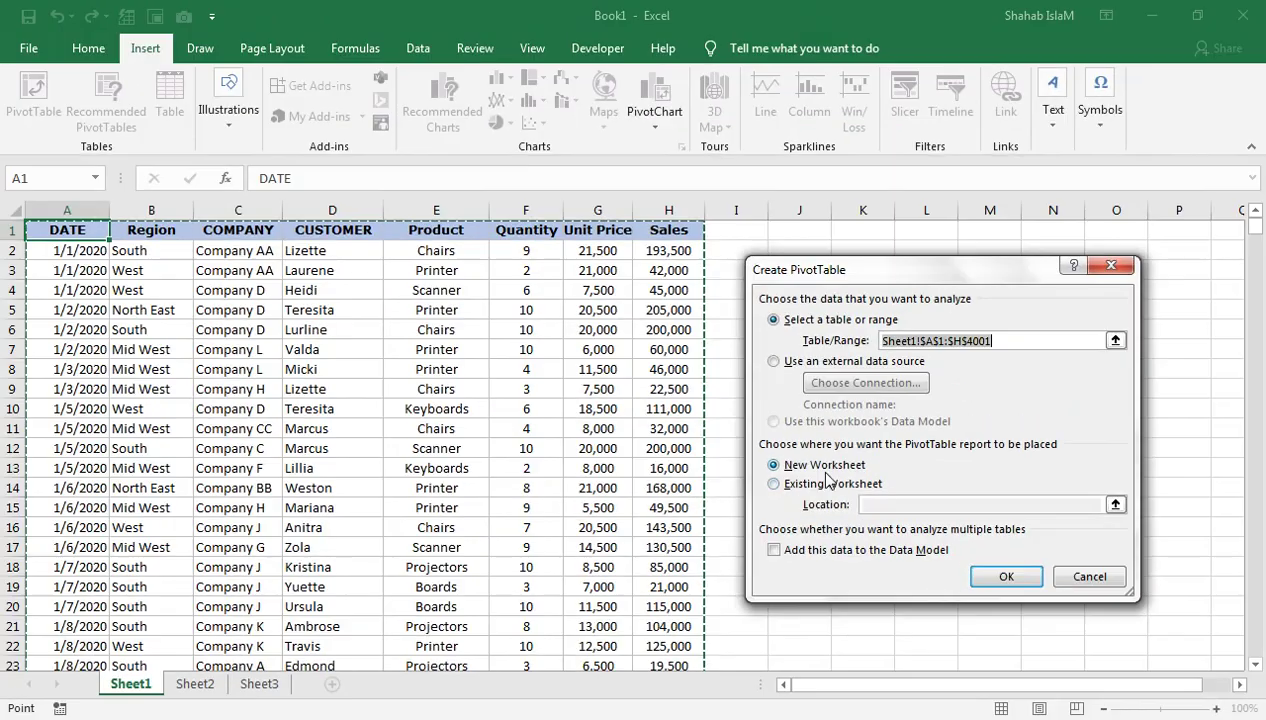
left_click(985, 578)
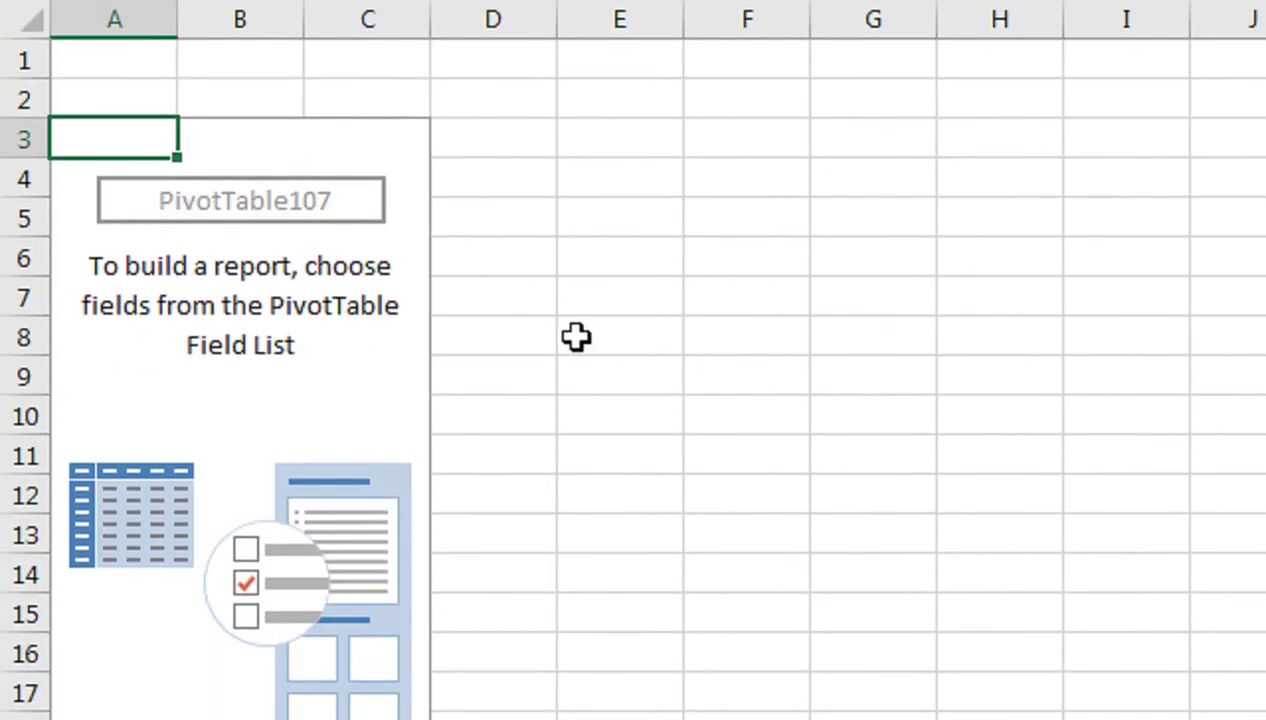
Enable Classic PivotTable layout in the Display settings of PivotTable Options.
right_click(199, 365)
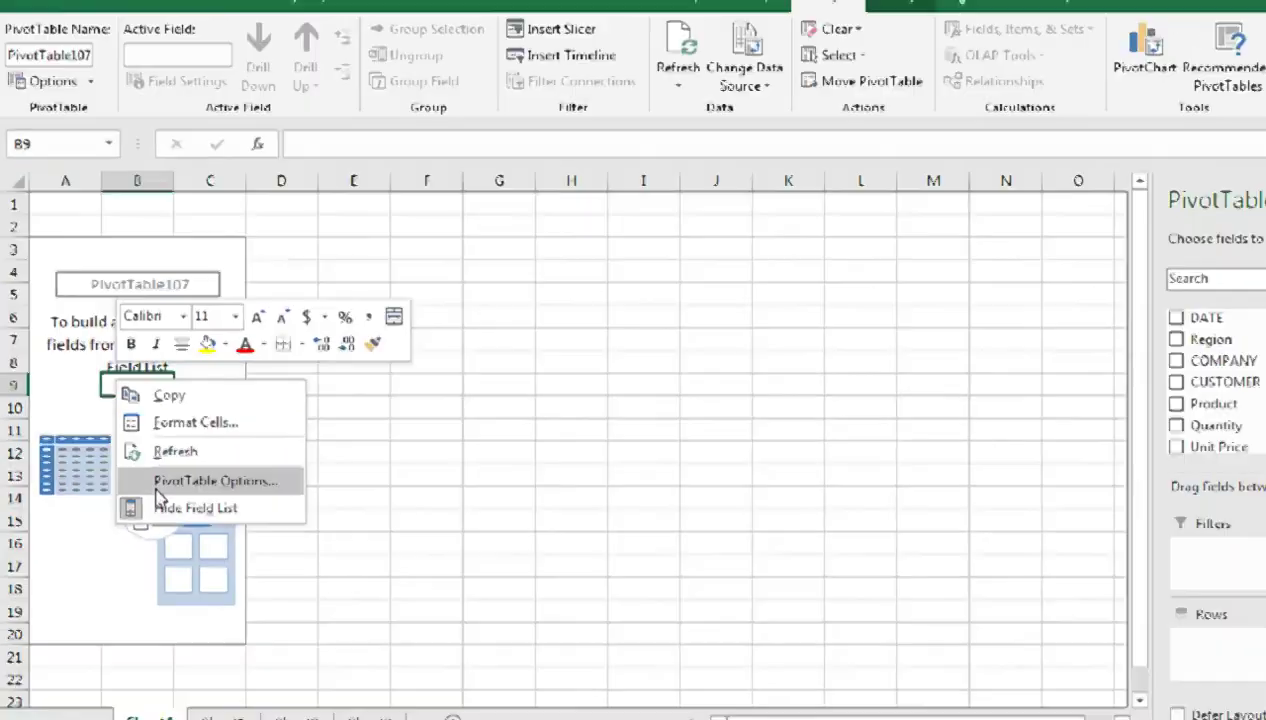
left_click(269, 532)
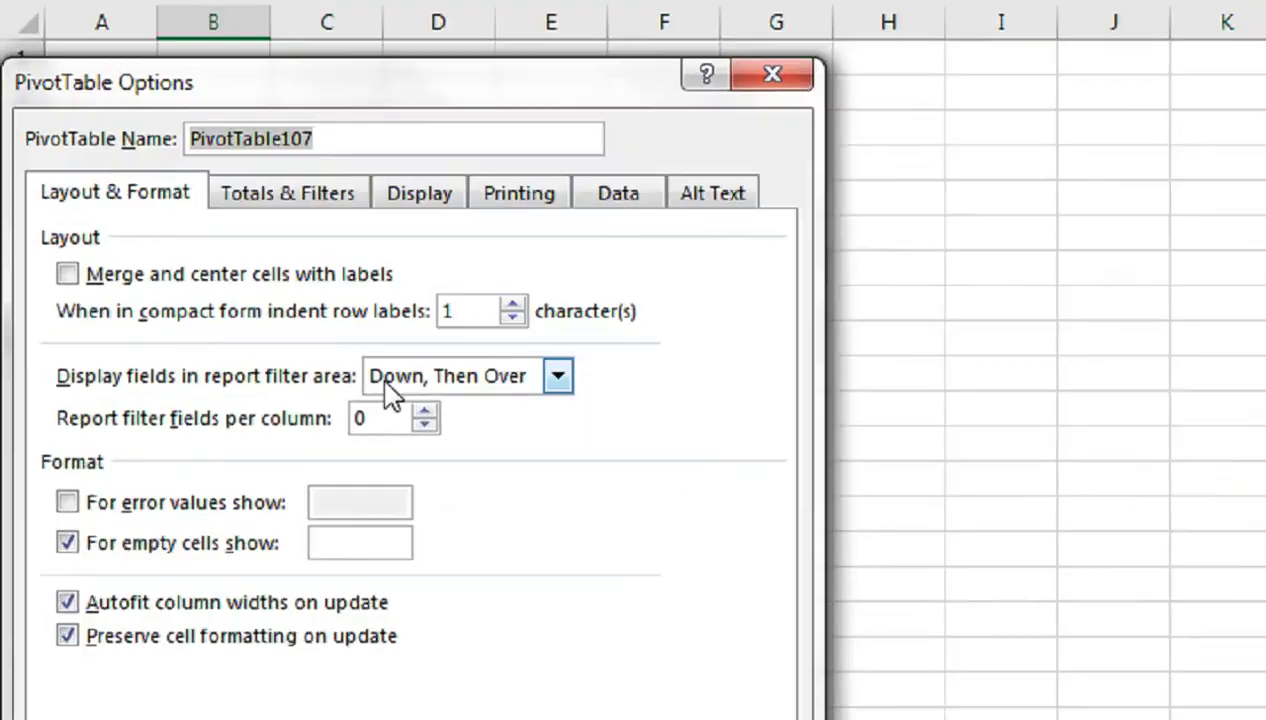
left_click(460, 227)
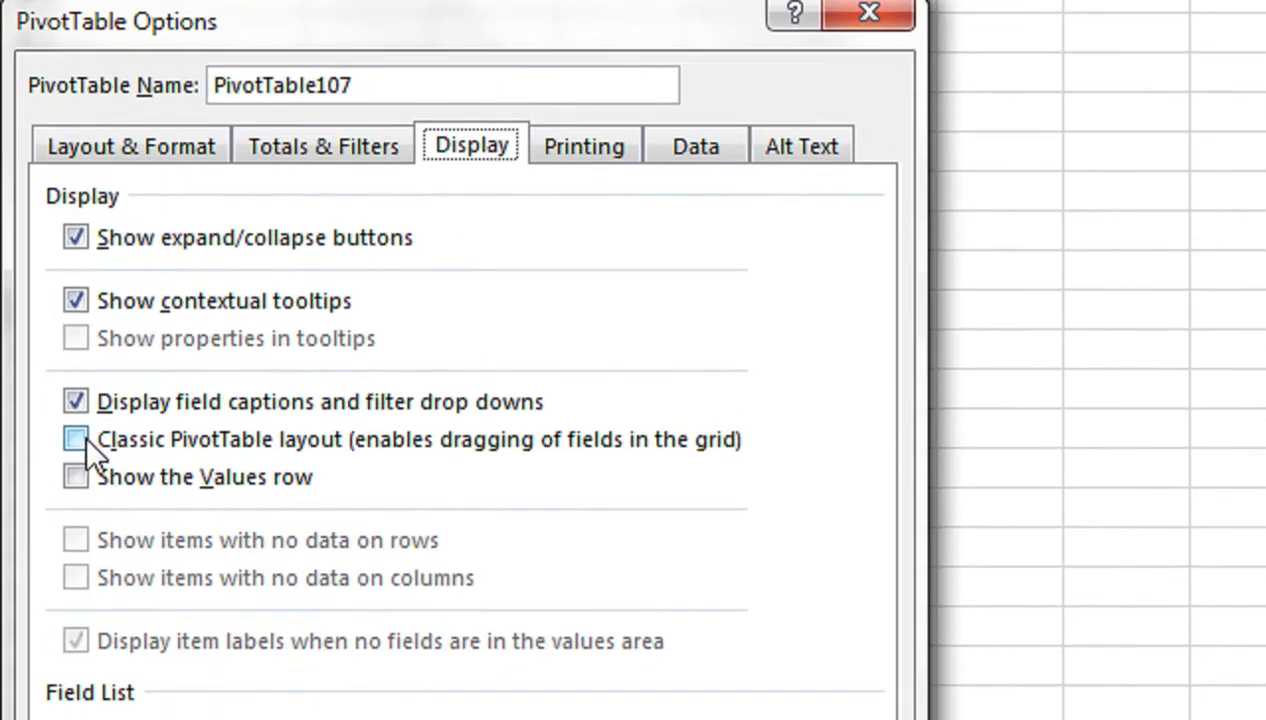
left_click(78, 439)
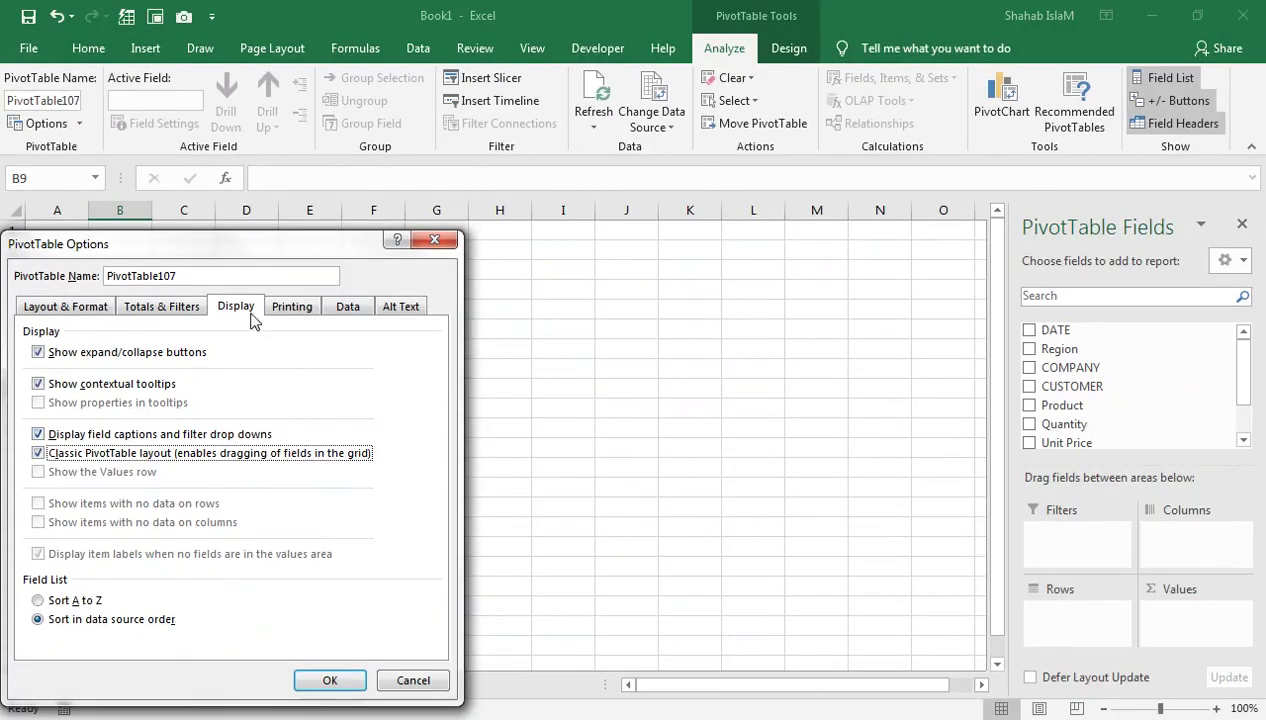
left_click(348, 680)
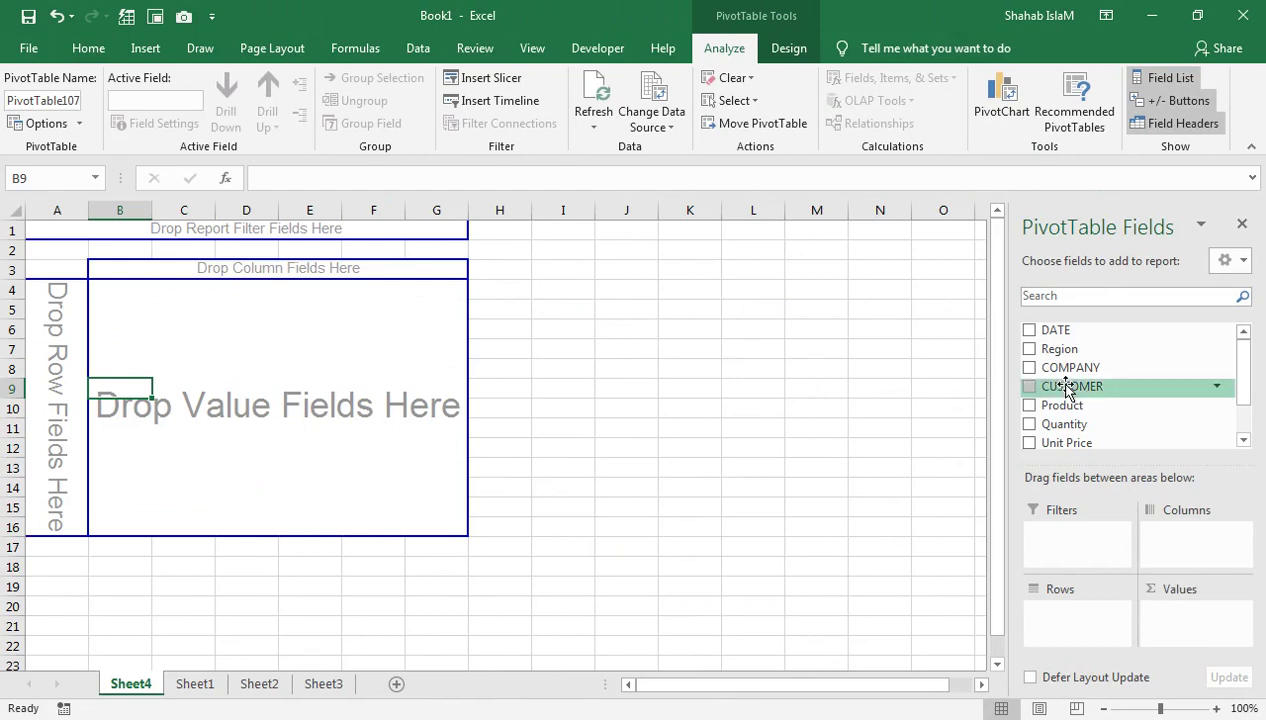
Add COMPANY and then CUSTOMER nested beneath it as row fields, and scroll through the result.
left_click_drag(1073, 368, 1070, 622)
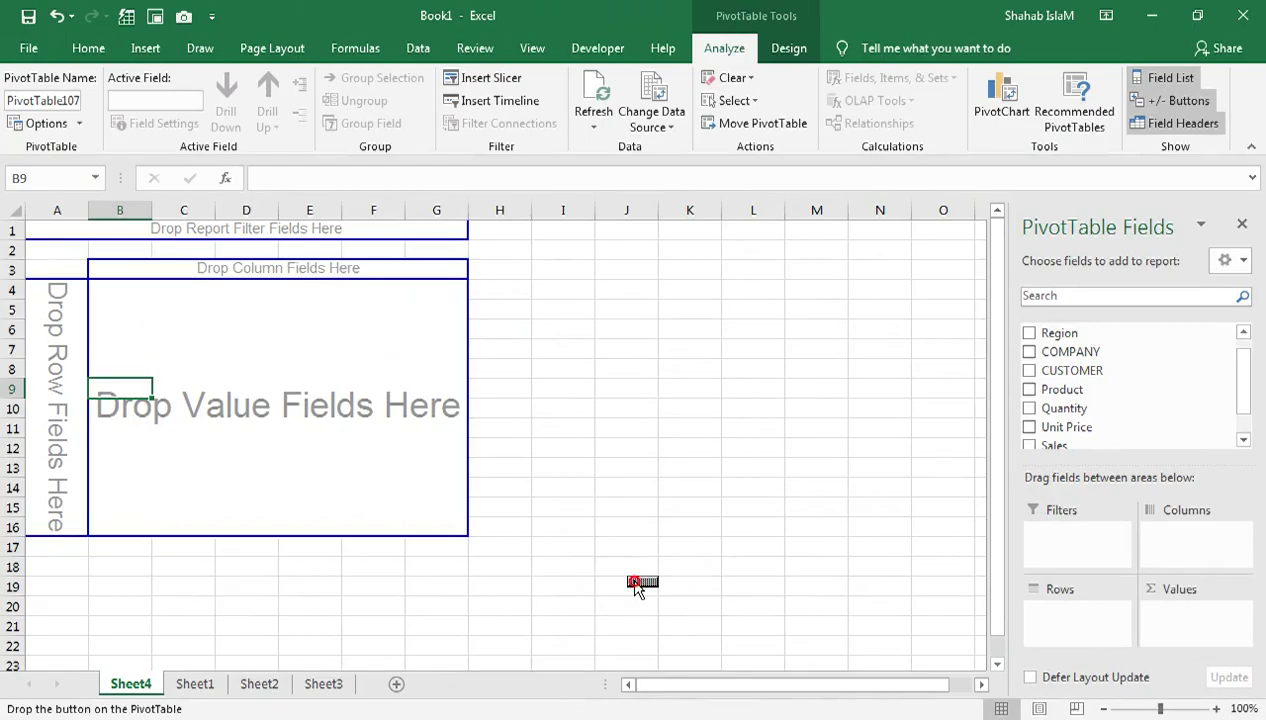
mouse_move(872, 508)
left_mouse_down()
mouse_move(140, 372)
mouse_move(120, 355)
left_mouse_up()
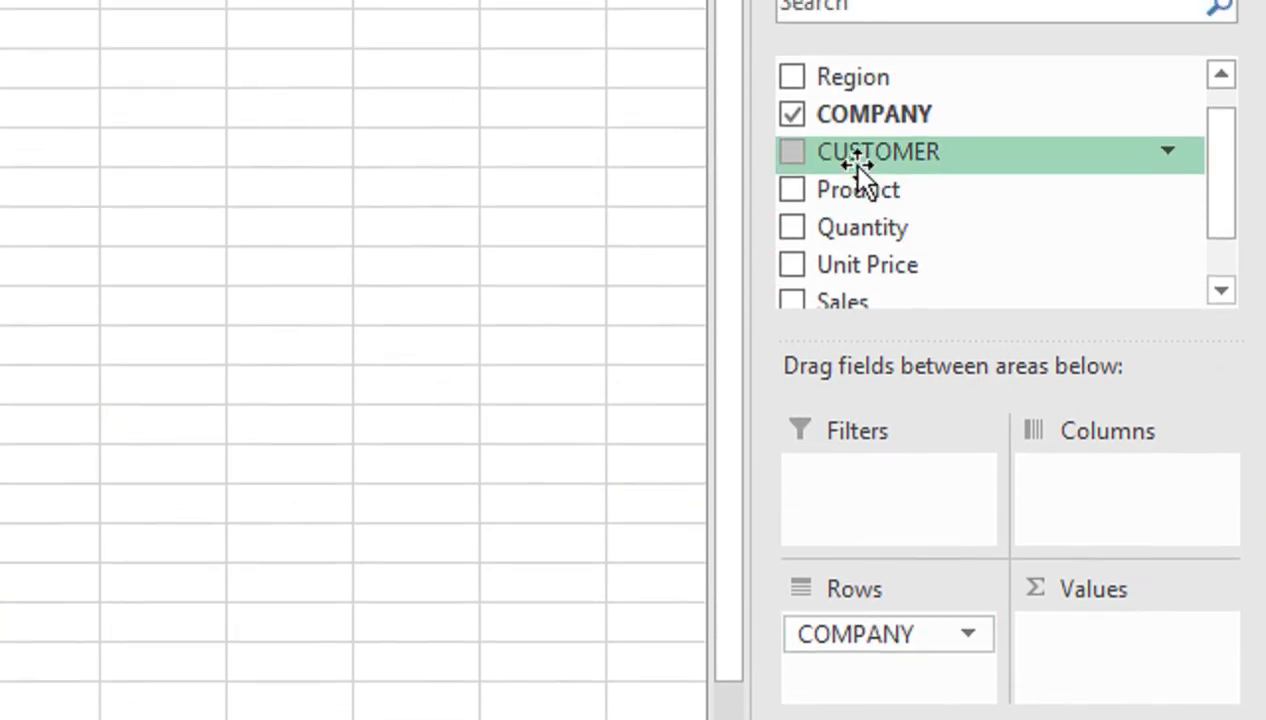
mouse_move(856, 160)
left_mouse_down()
mouse_move(880, 552)
mouse_move(895, 555)
left_mouse_up()
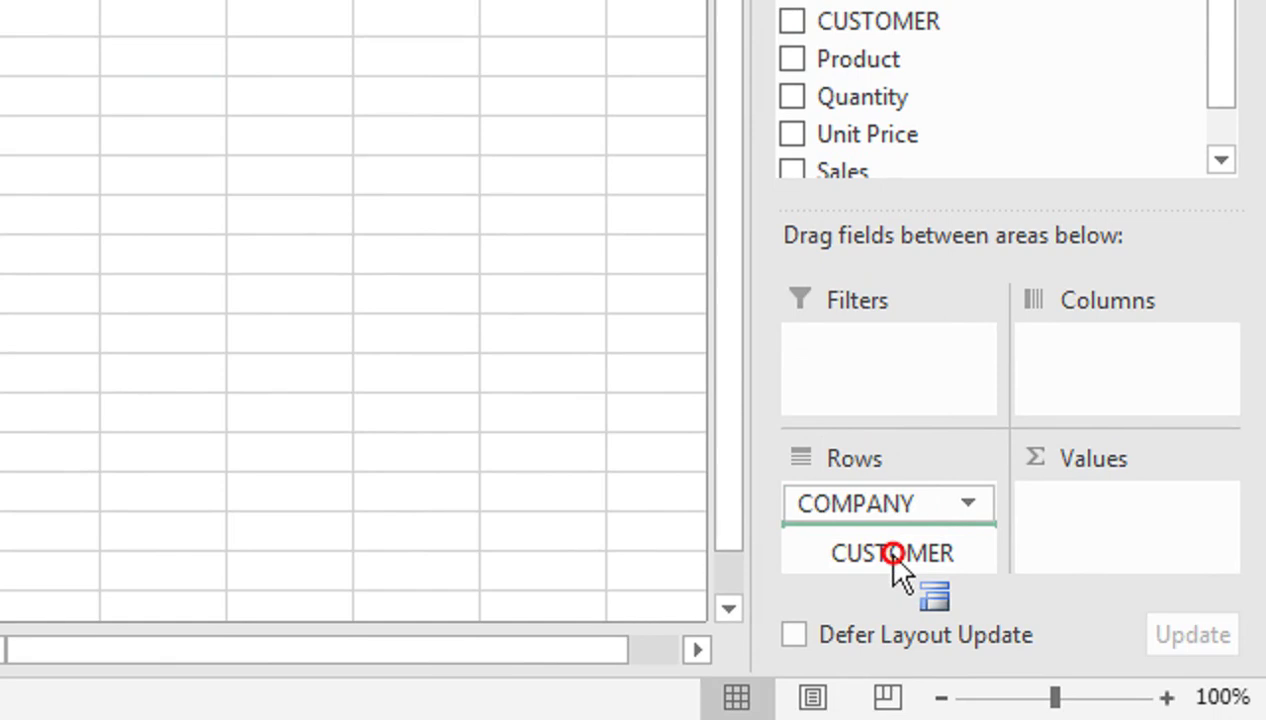
left_click_drag(895, 555, 897, 556)
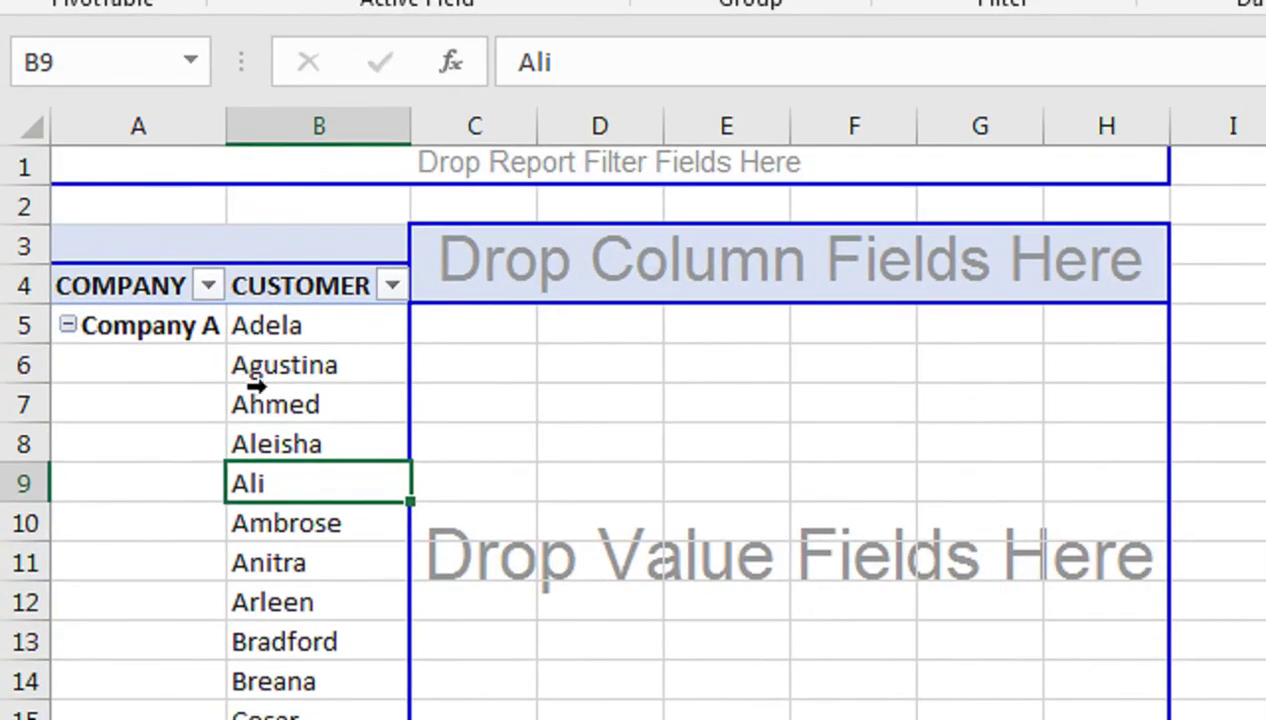
scroll(258, 386, "down", 1)
scroll(258, 386, "down", 2)
scroll(258, 386, "down", 3)
scroll(258, 386, "down", 2)
scroll(258, 386, "down", 7)
scroll(258, 386, "down", 2)
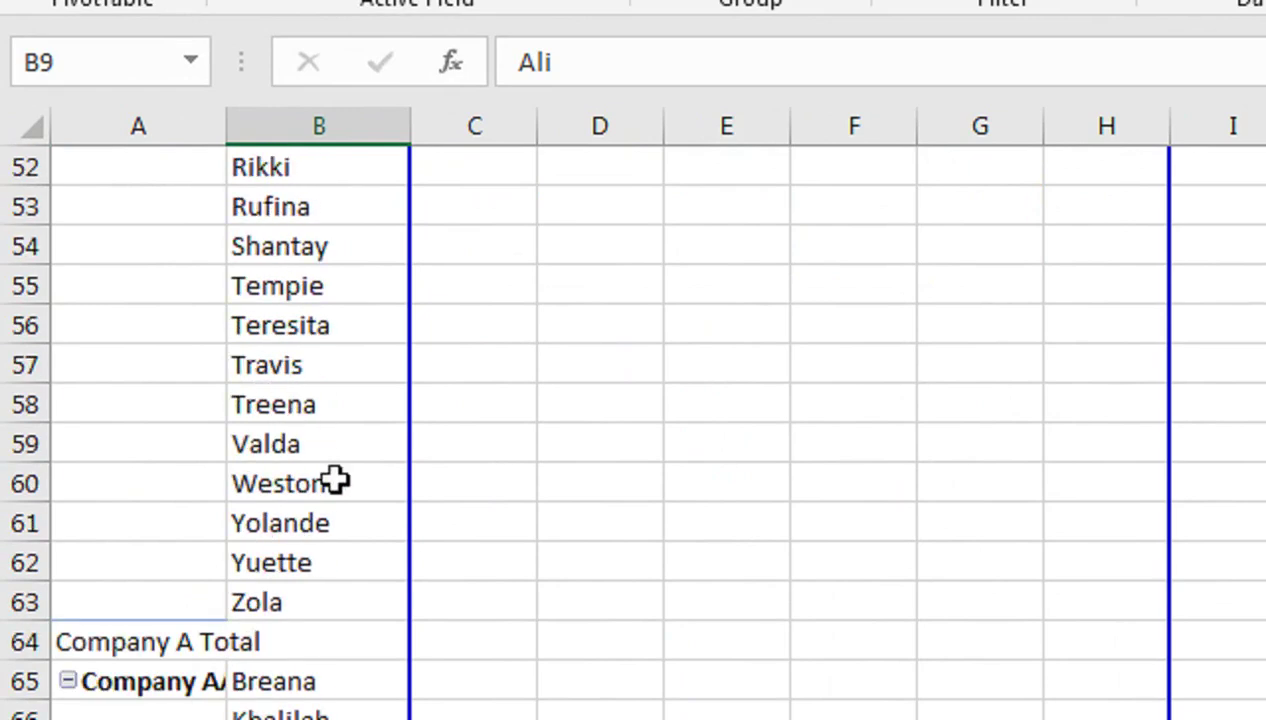
scroll(168, 390, "up", 5)
scroll(168, 390, "up", 7)
scroll(168, 390, "up", 5)
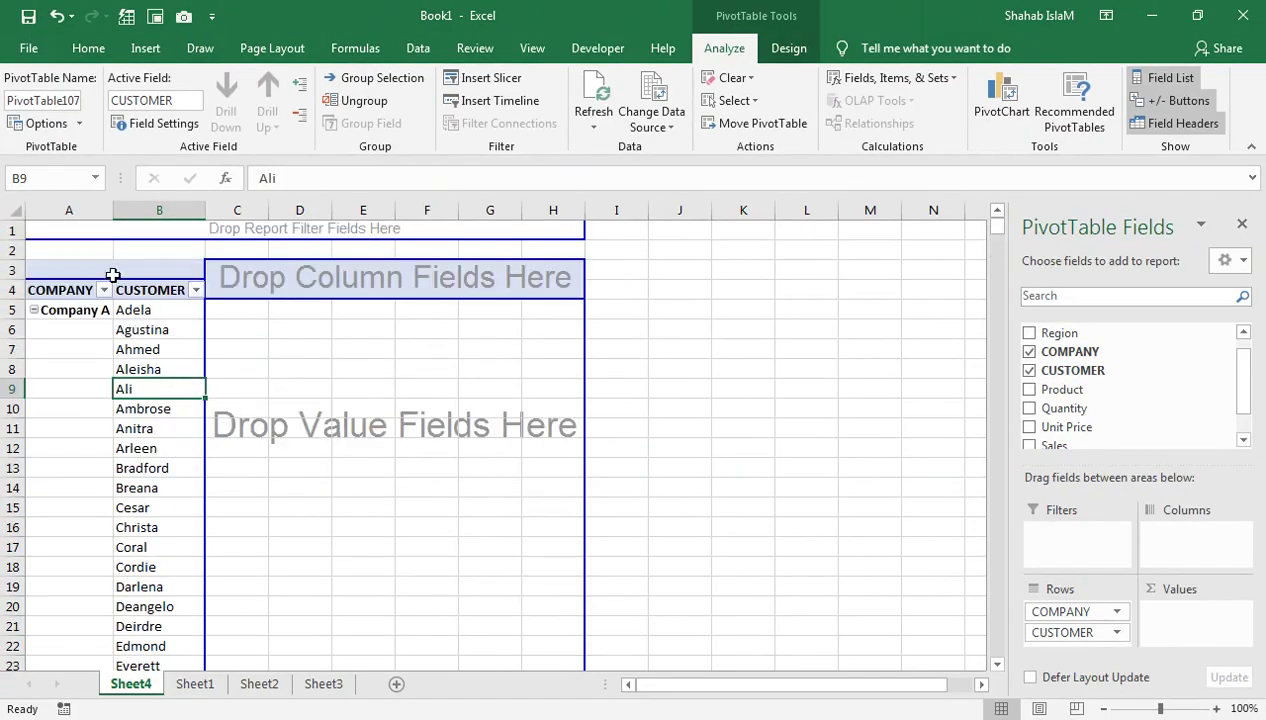
Autofit column A and remove CUSTOMER from the rows, leaving COMPANY alone.
double_click(113, 210)
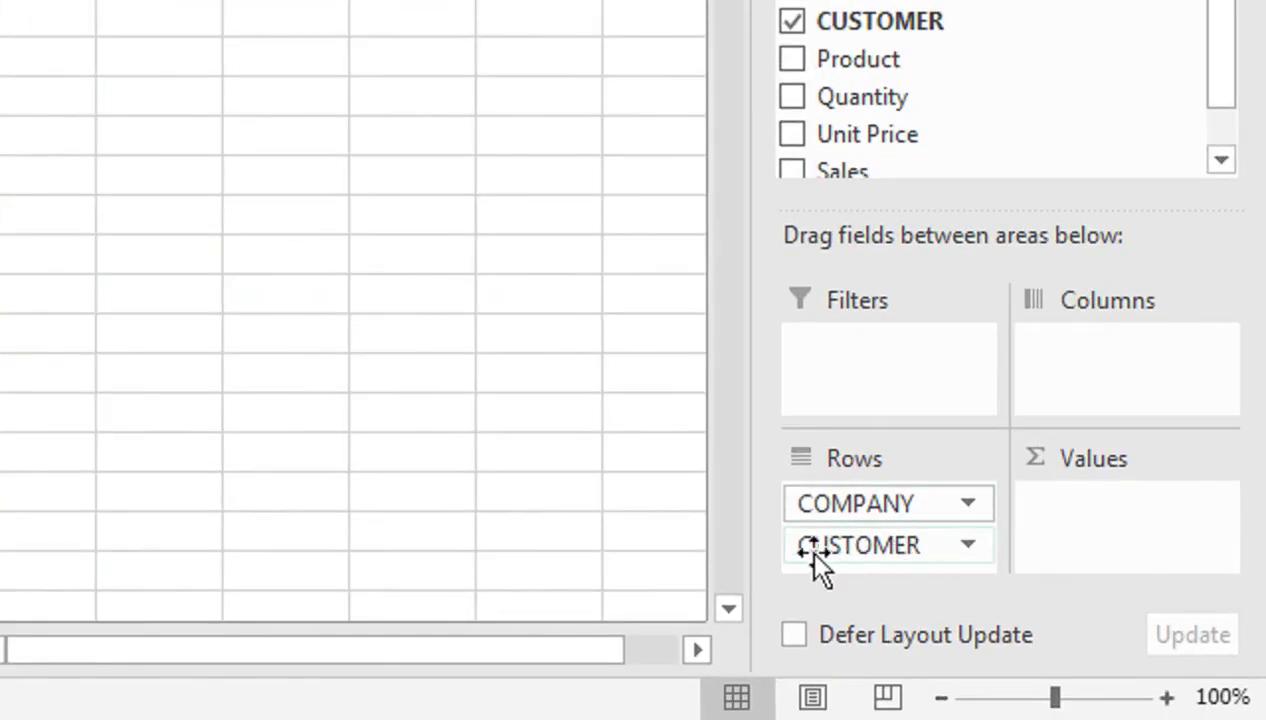
left_click(966, 545)
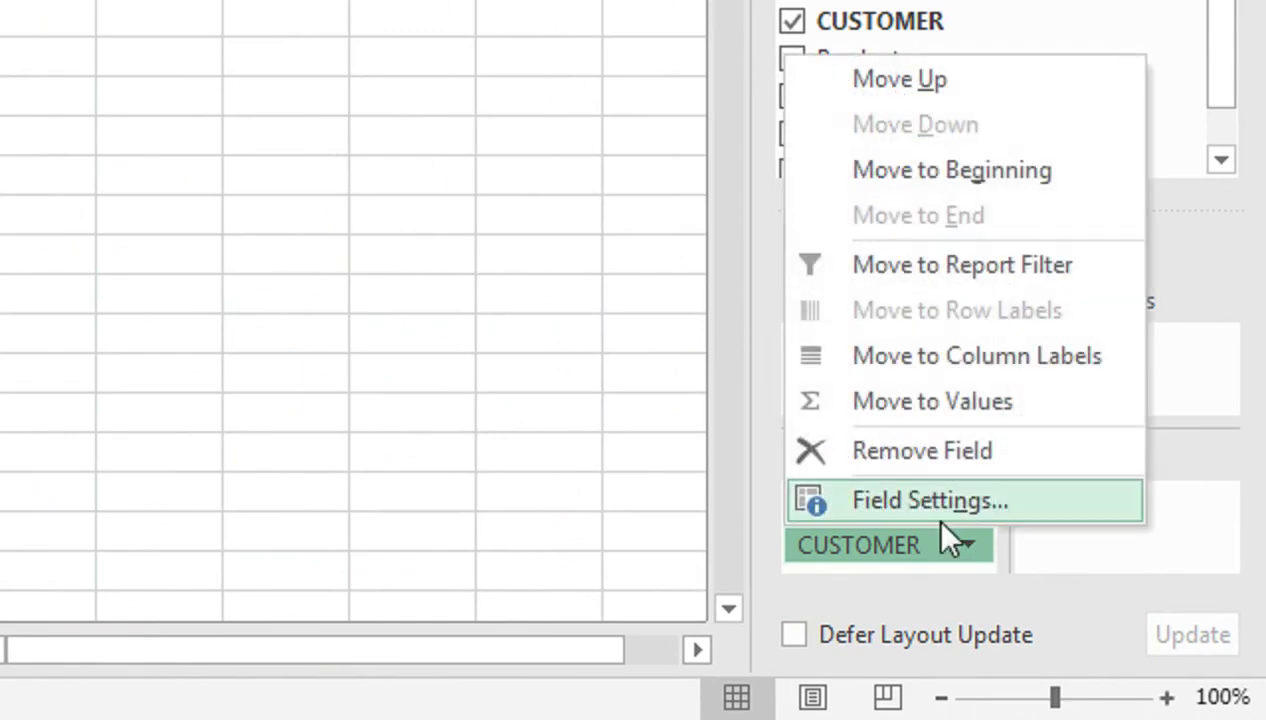
left_click(937, 460)
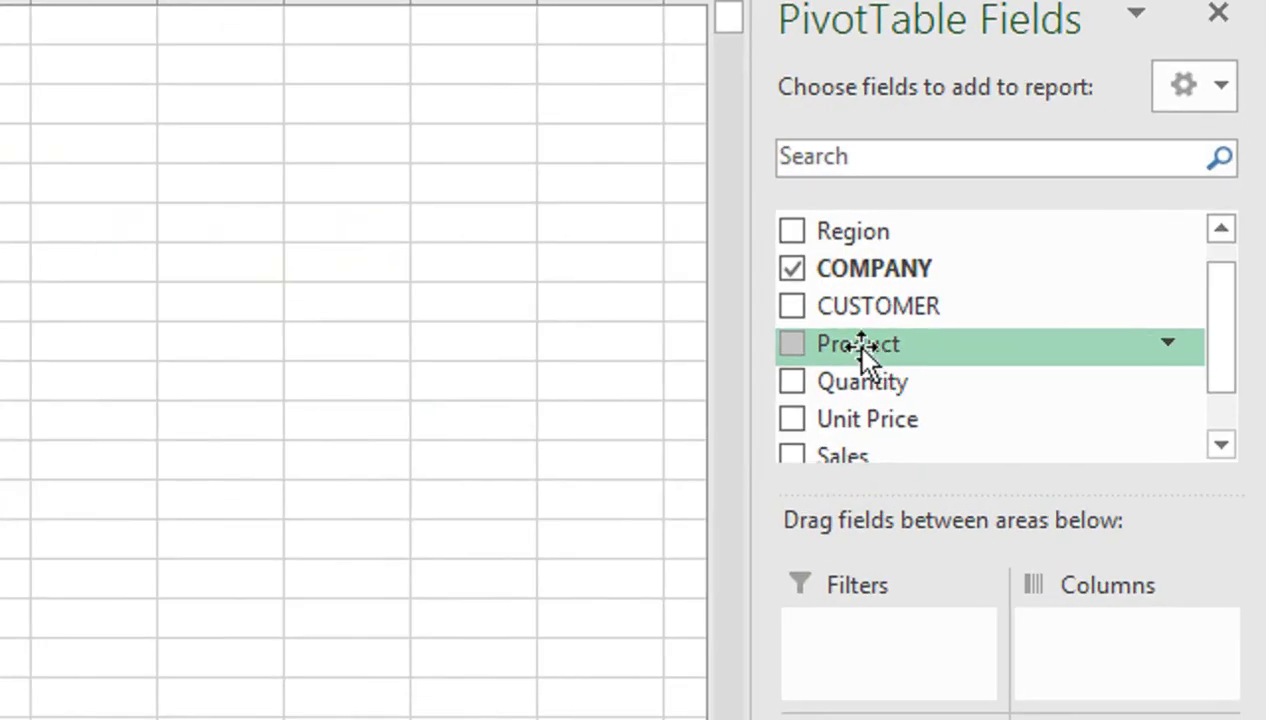
Nest Product under COMPANY, sum Quantity in the values, and widen columns A and C.
left_click_drag(857, 350, 899, 551)
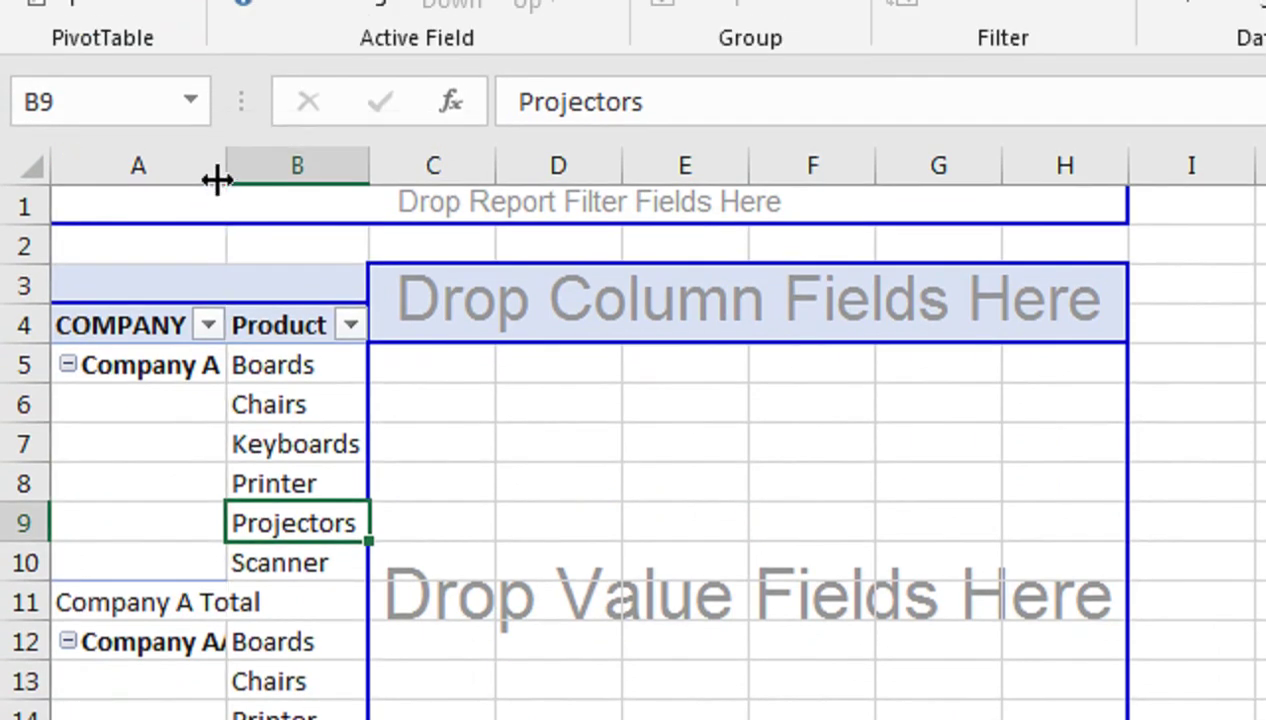
double_click(226, 84)
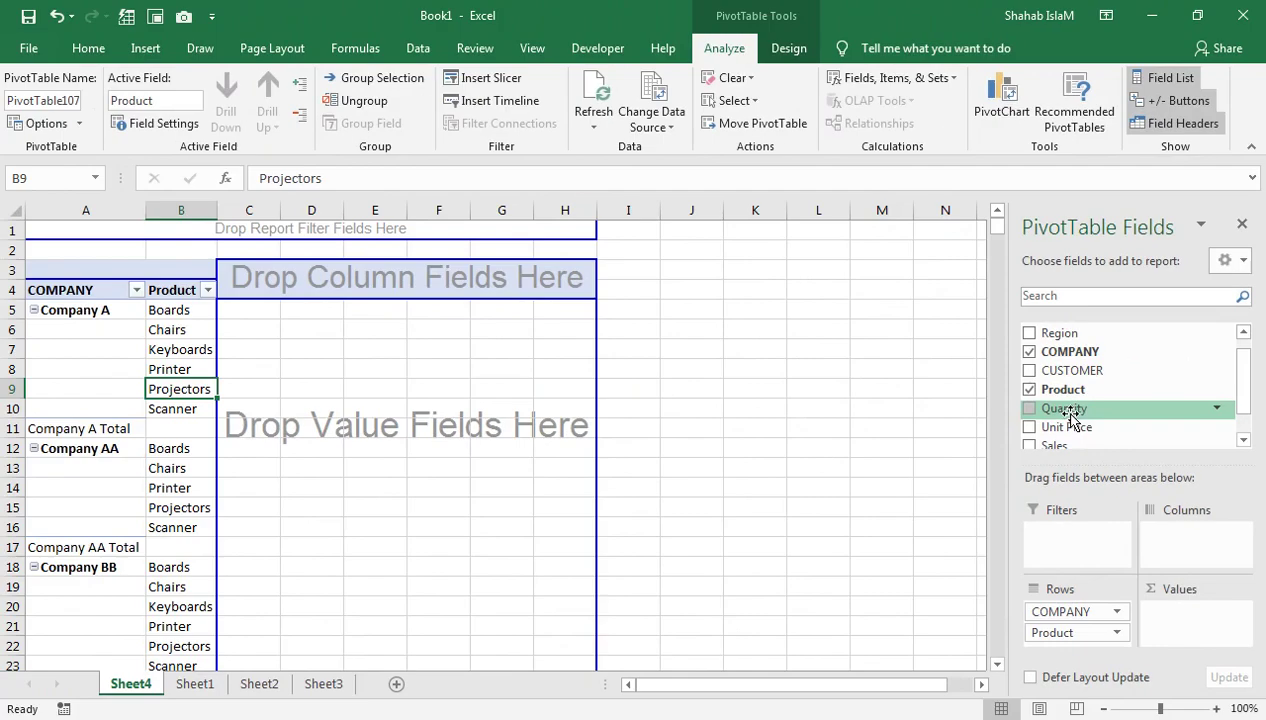
left_click_drag(1073, 415, 249, 313)
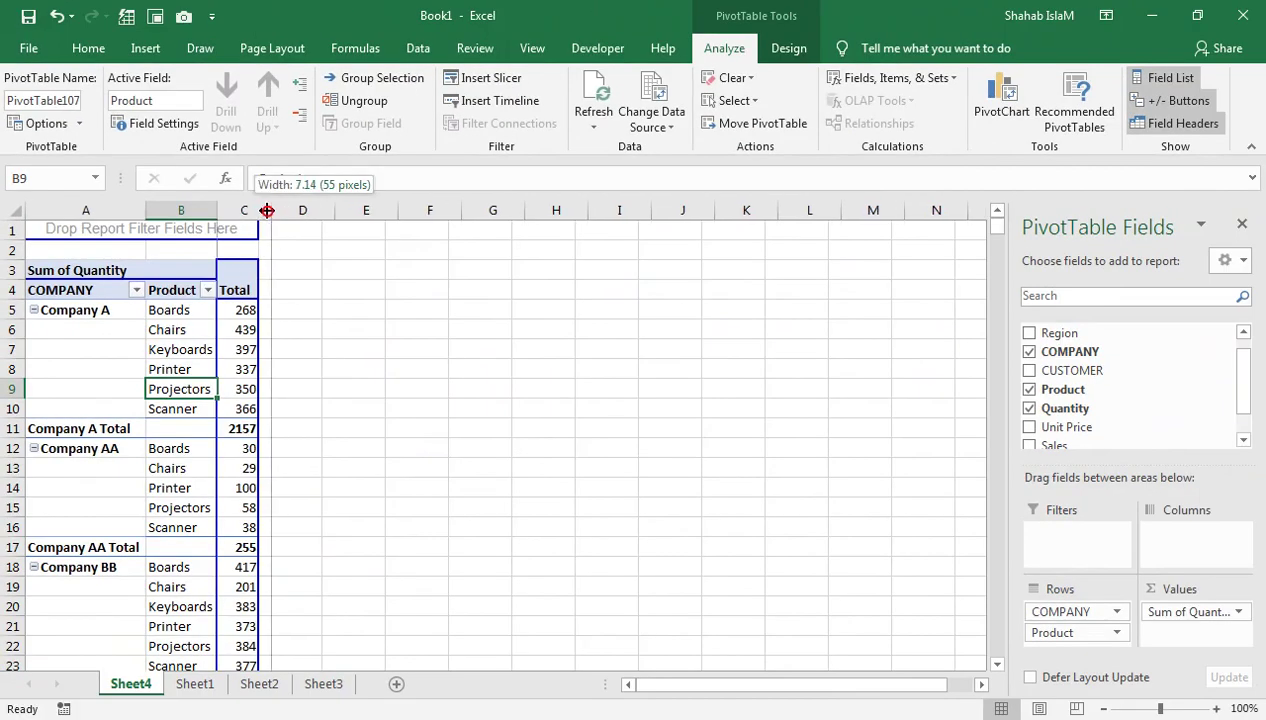
left_click_drag(254, 209, 267, 209)
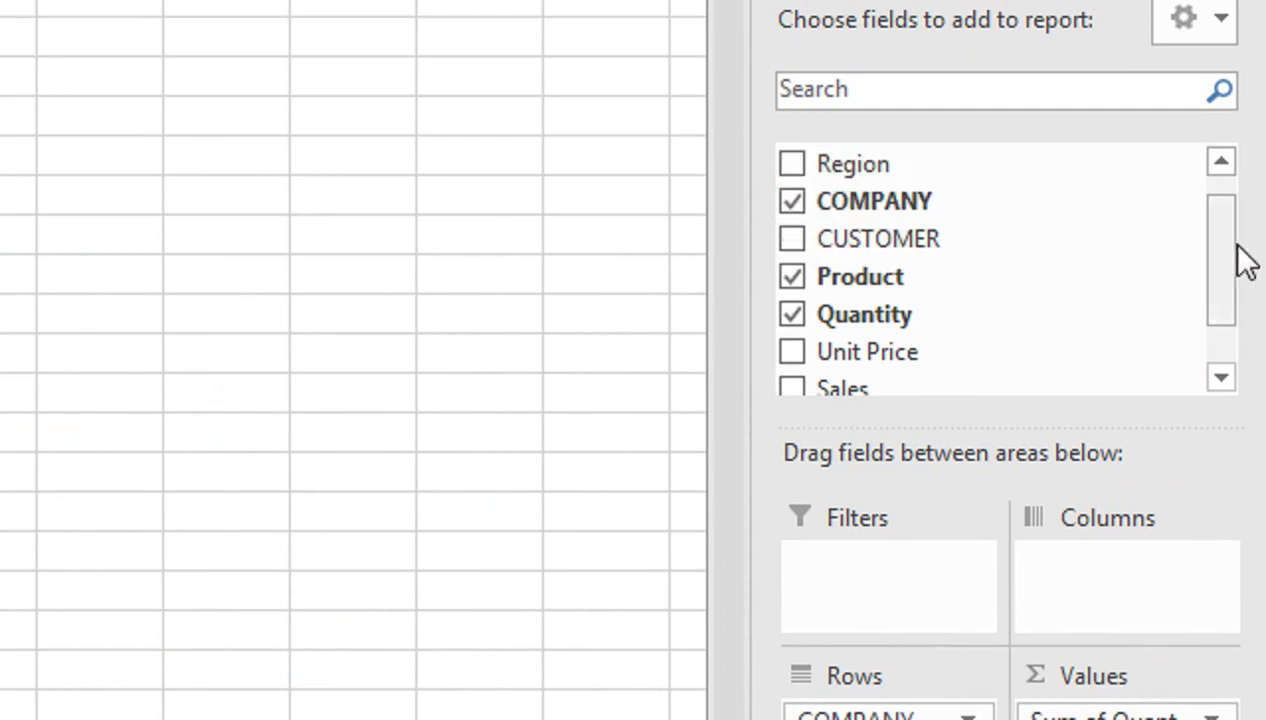
Spread DATE across the columns as years 2018–2021 and open Group settings from the 2018 header.
left_click(1234, 185)
left_click(838, 192)
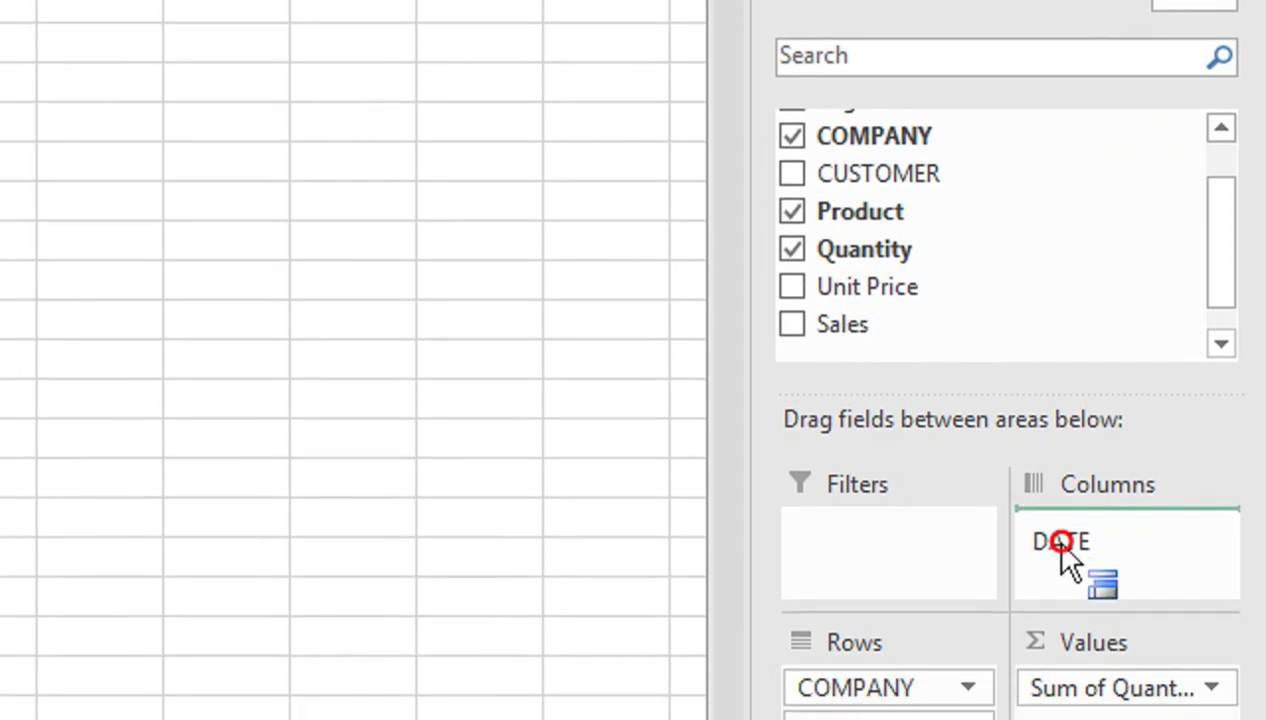
left_click_drag(838, 192, 1049, 600)
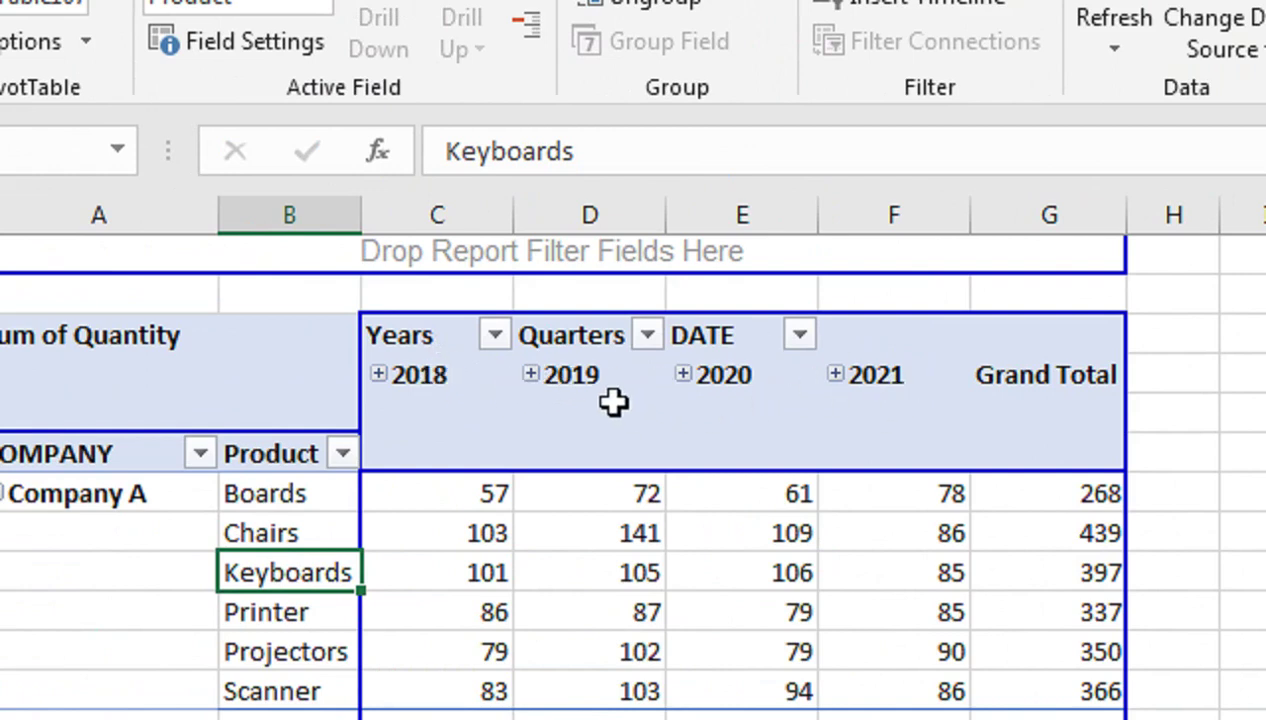
right_click(441, 376)
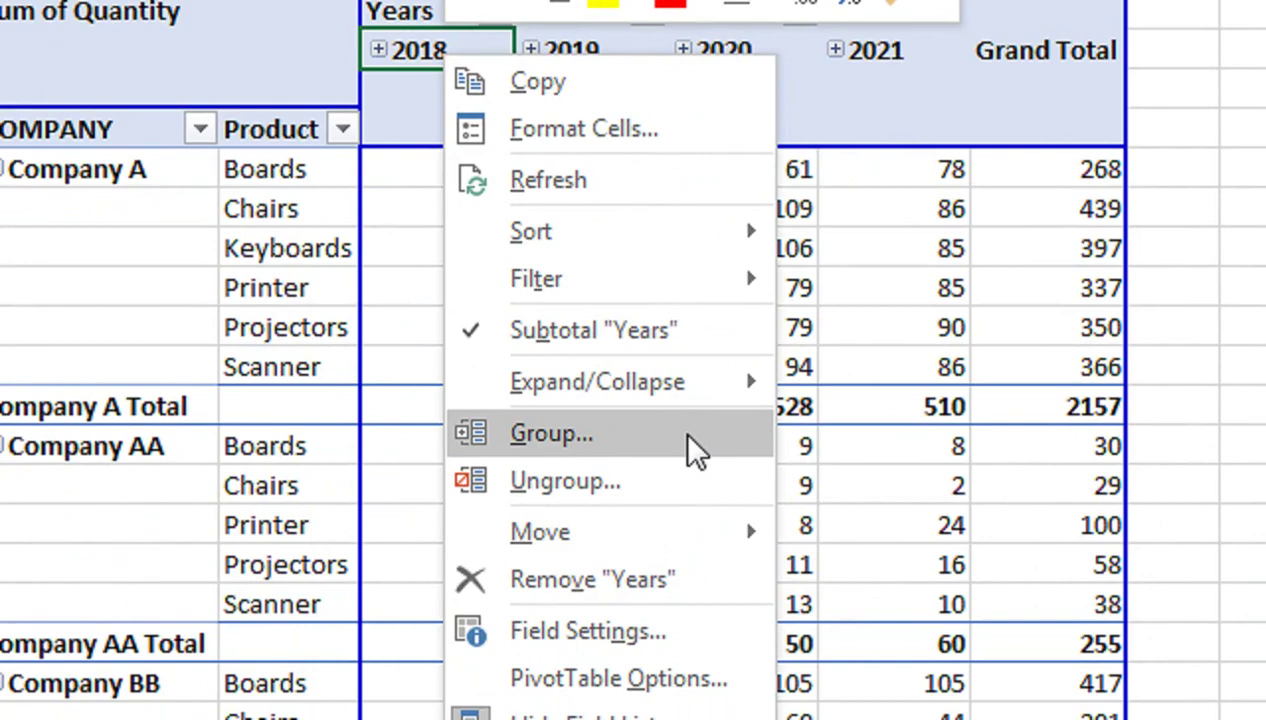
left_click(694, 451)
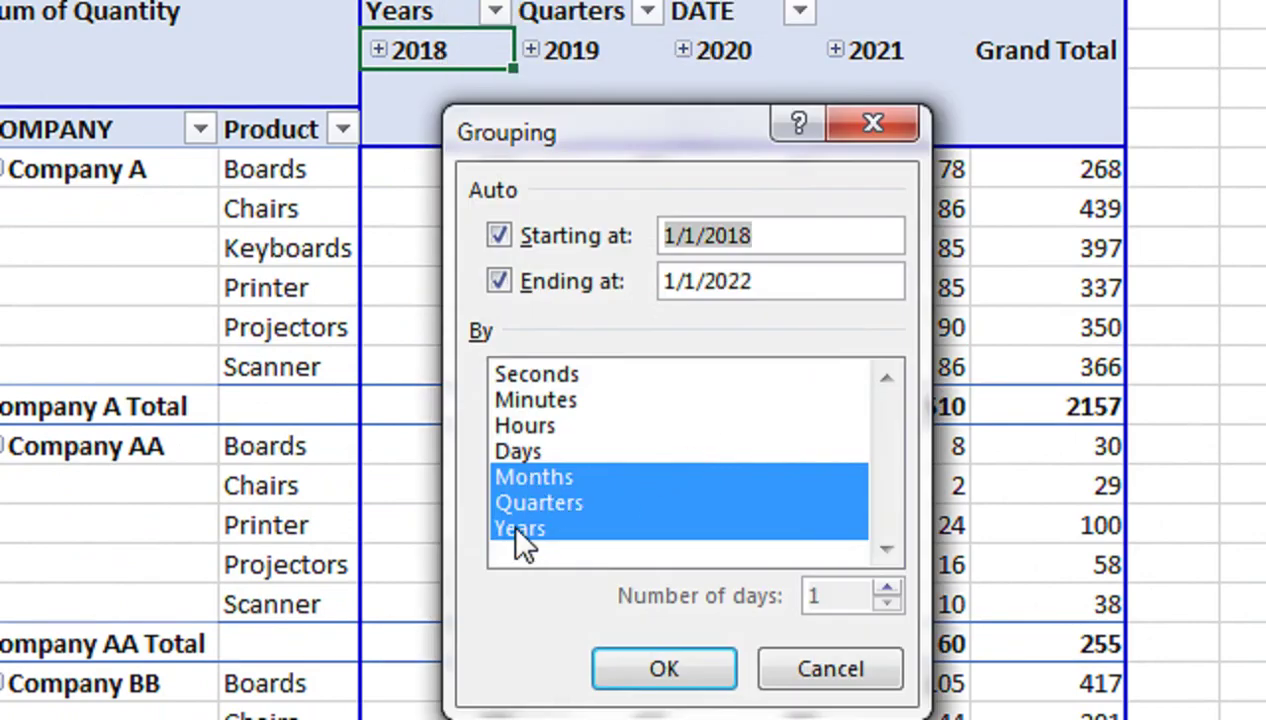
Regroup the DATE columns by Months only.
left_click(560, 528)
left_click(565, 503)
left_click(564, 480)
left_click(566, 488)
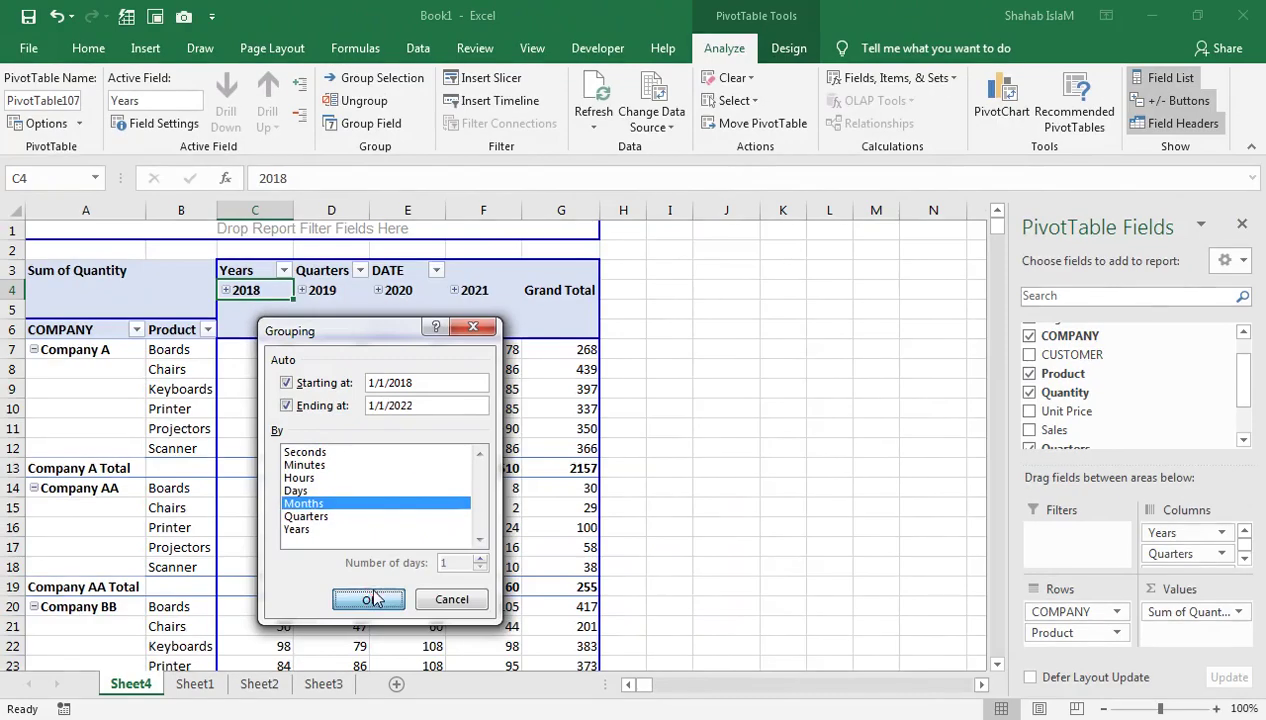
left_click(664, 668)
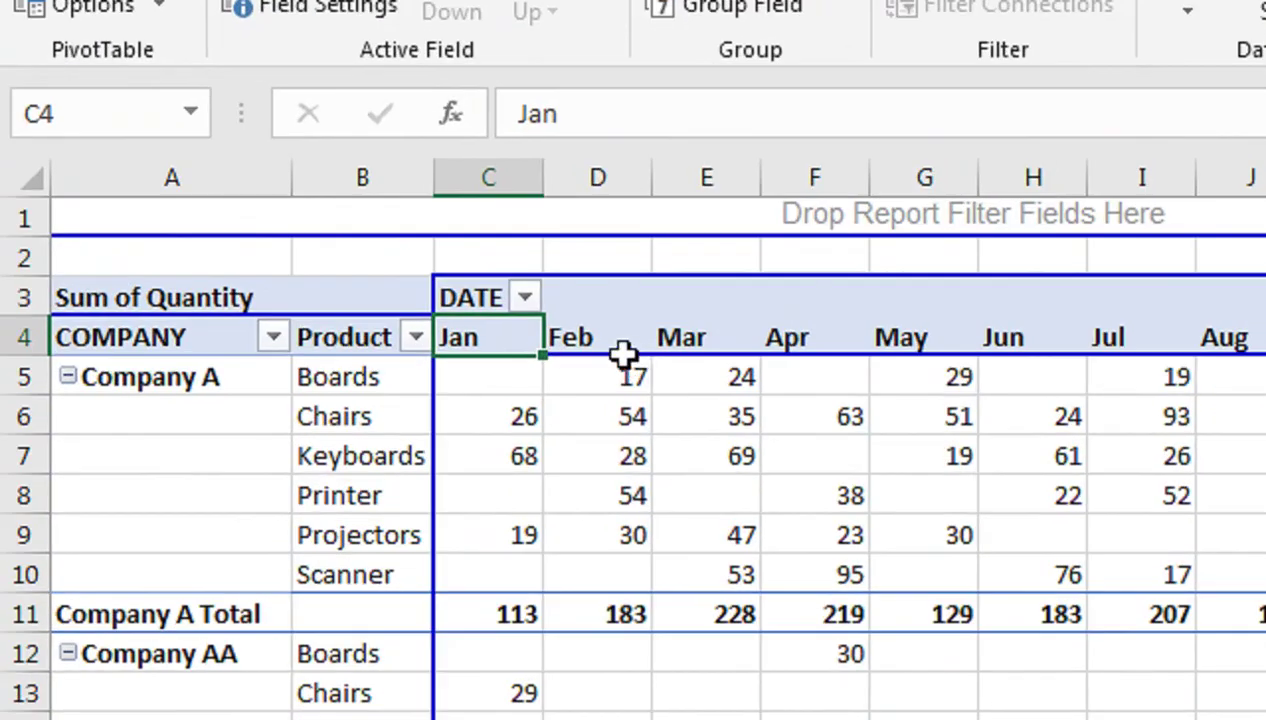
Change the DATE grouping from Months to Years only, giving columns 2018–2021.
right_click(480, 335)
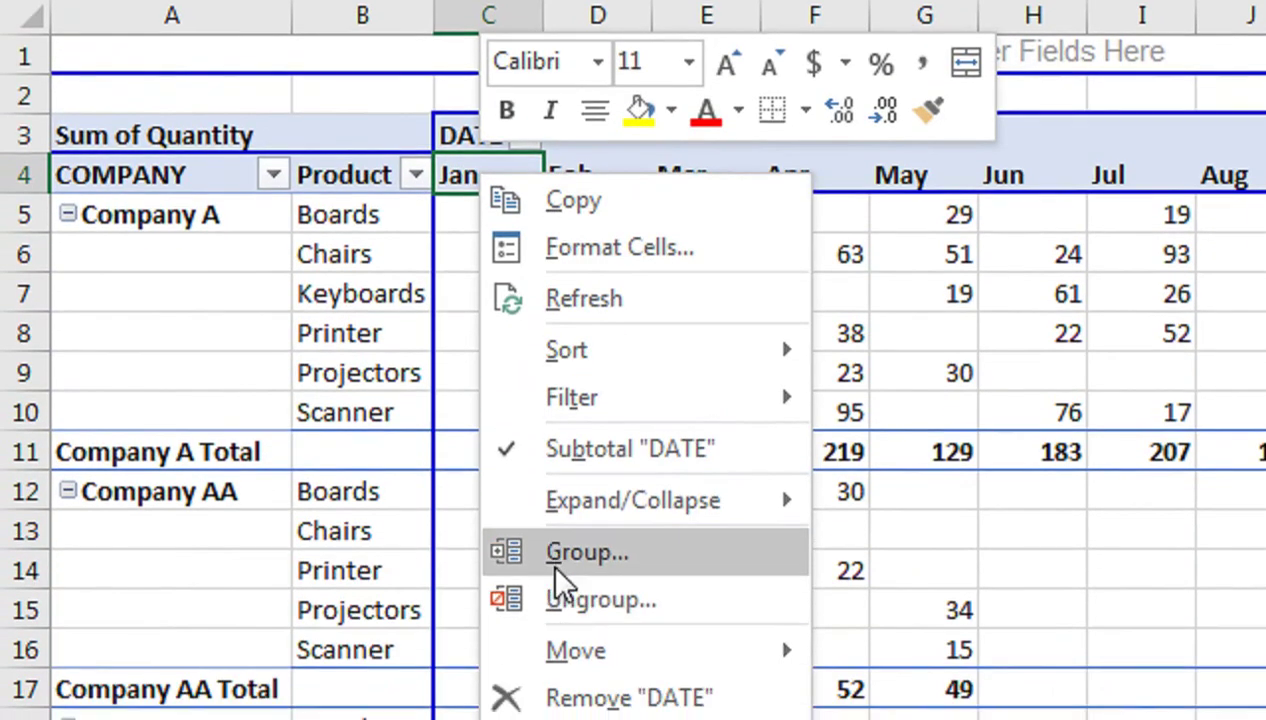
left_click(610, 557)
left_click(410, 545)
left_click(420, 535)
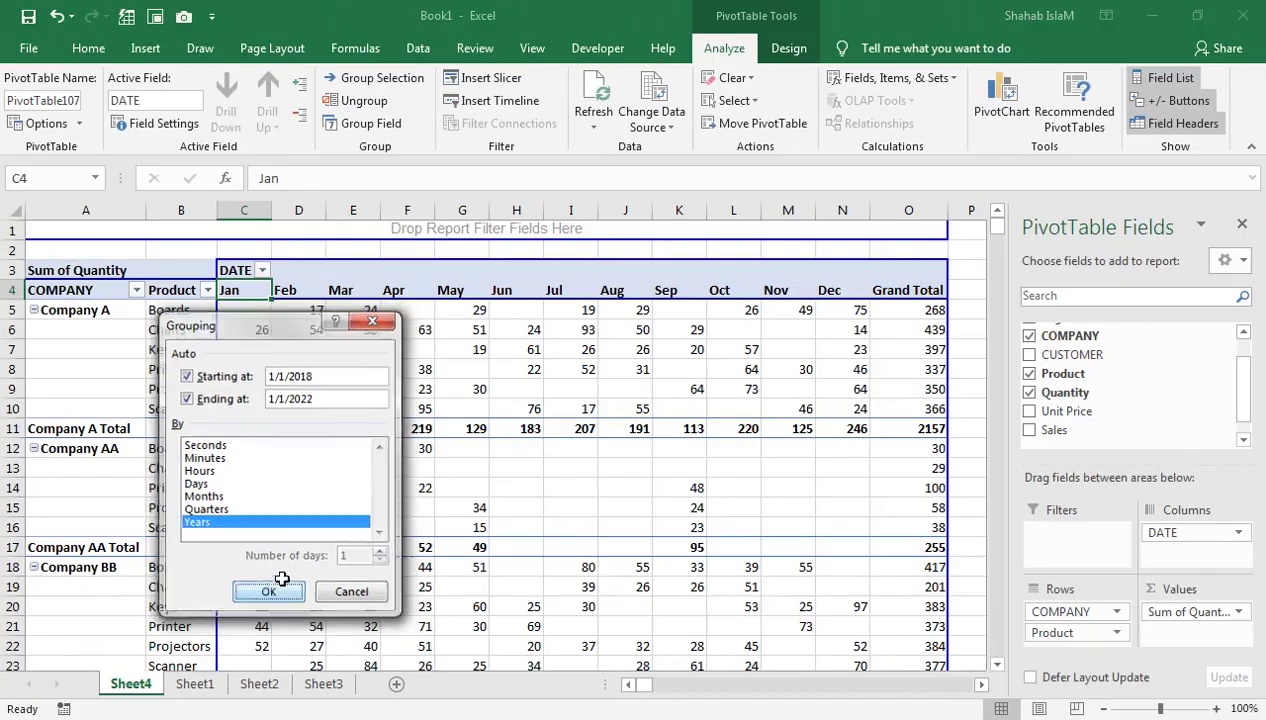
left_click(537, 672)
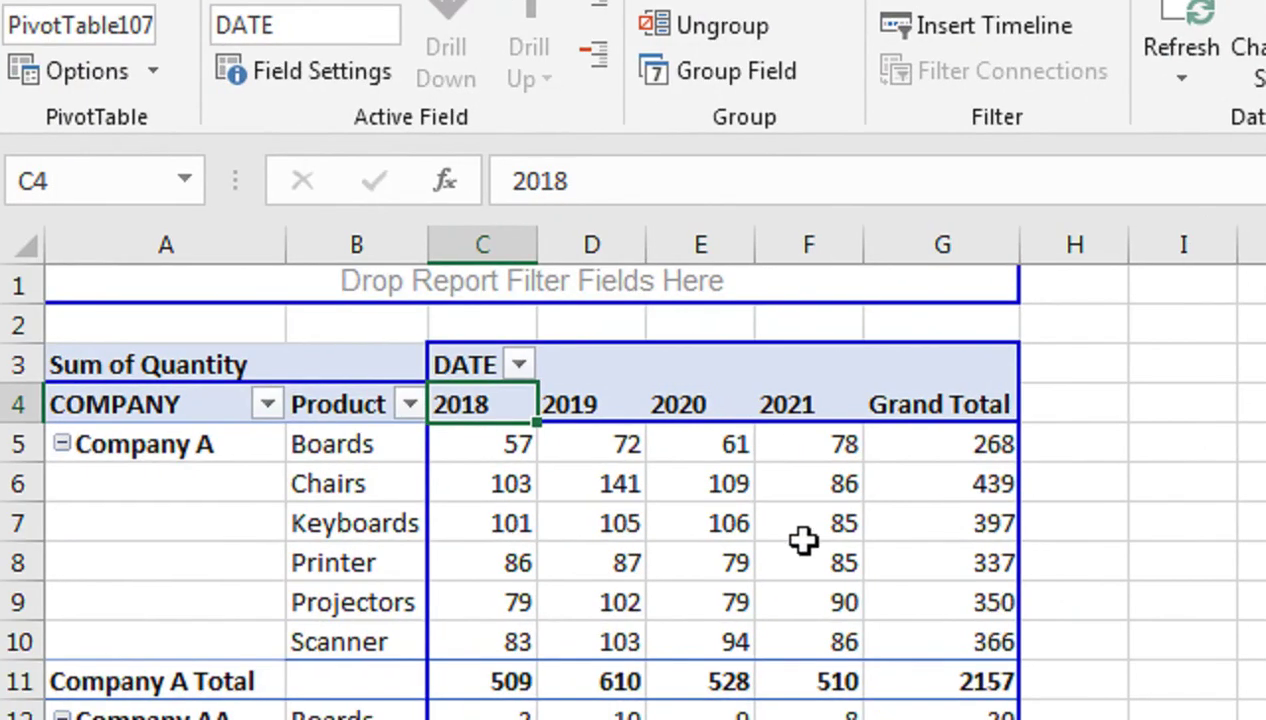
Reopen the grouping on the 2019 header, keep Years unchanged, and select a value cell.
right_click(585, 405)
left_click(630, 612)
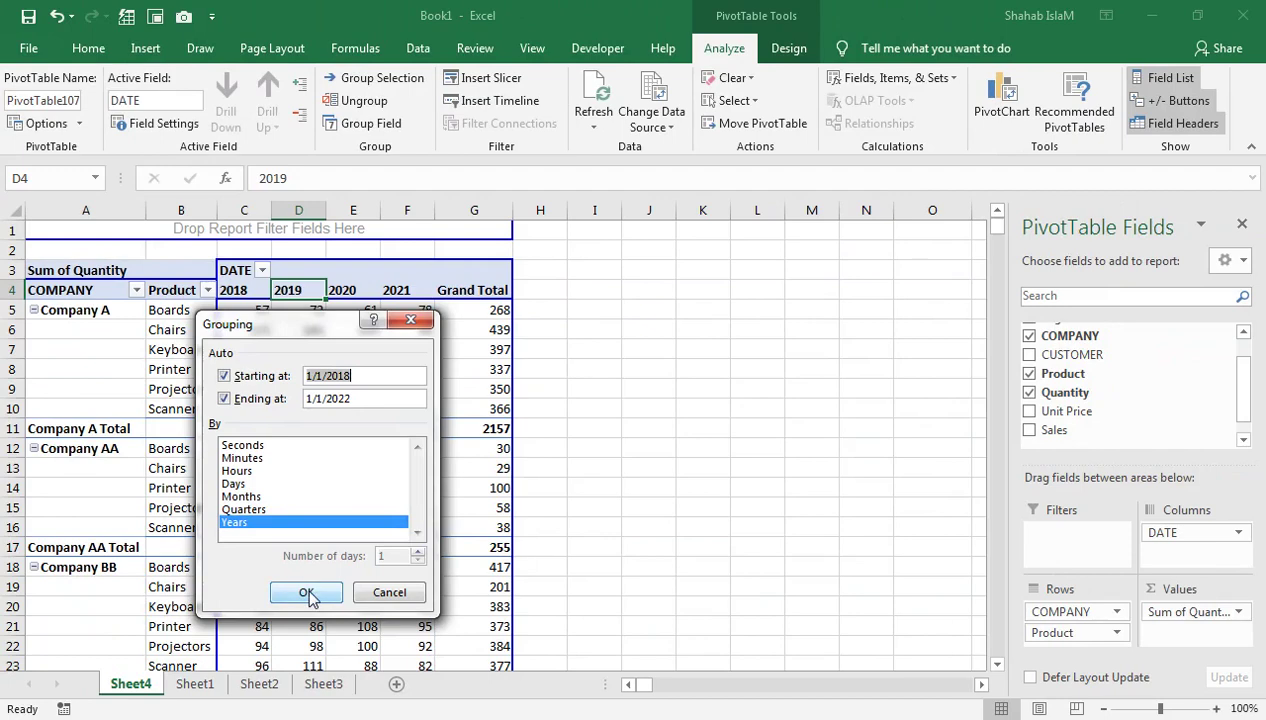
left_click(390, 592)
left_click(258, 307)
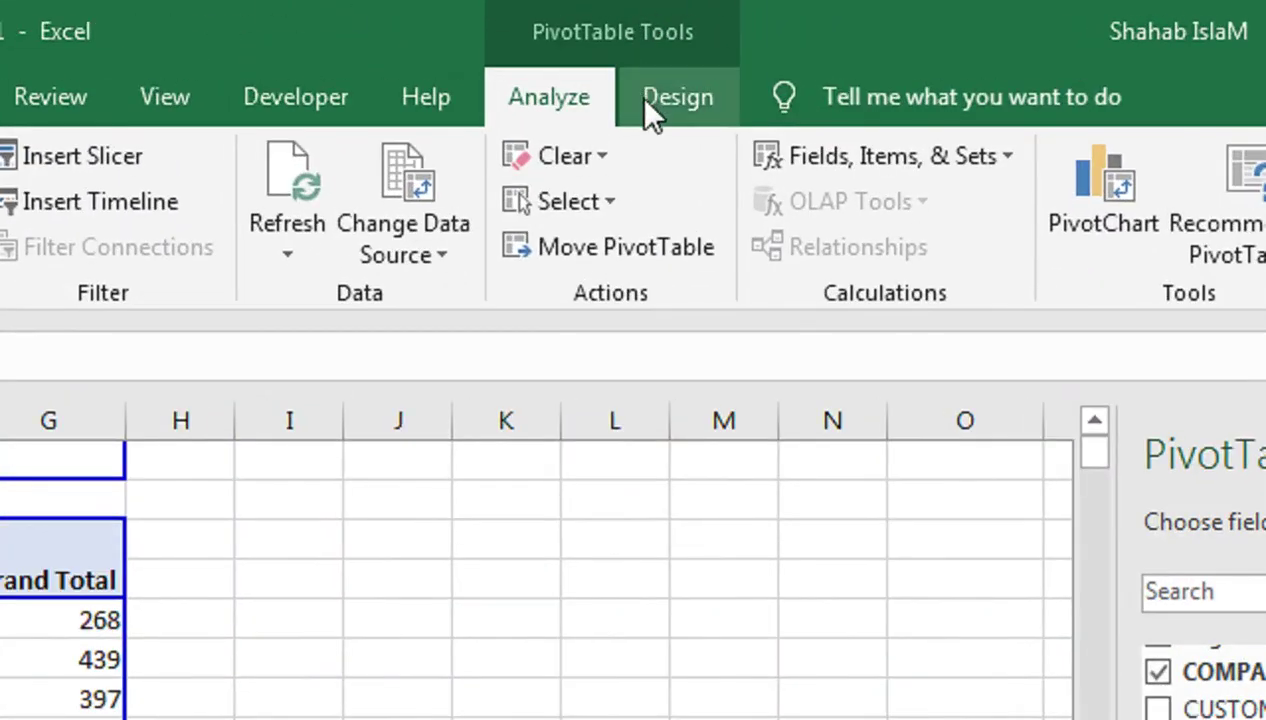
Switch to the PivotTable Design tab.
left_click(786, 50)
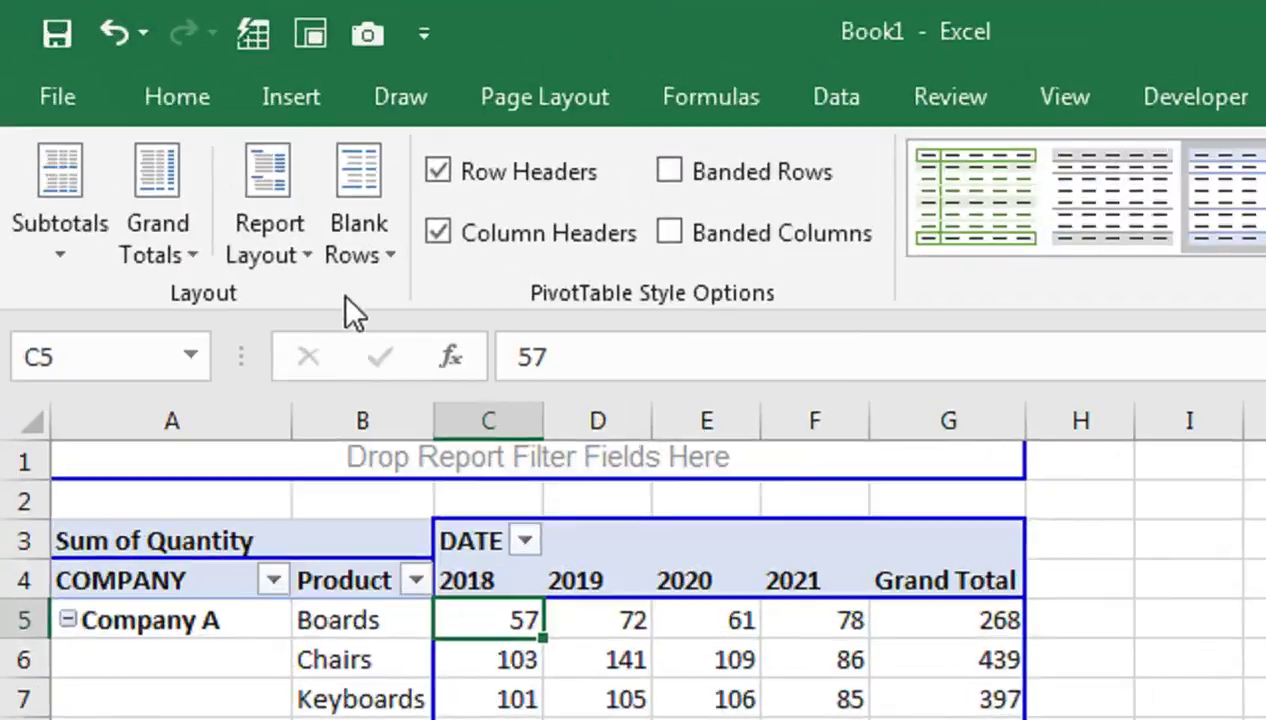
Insert a blank line after each company item, then remove those blank lines again.
left_click(180, 112)
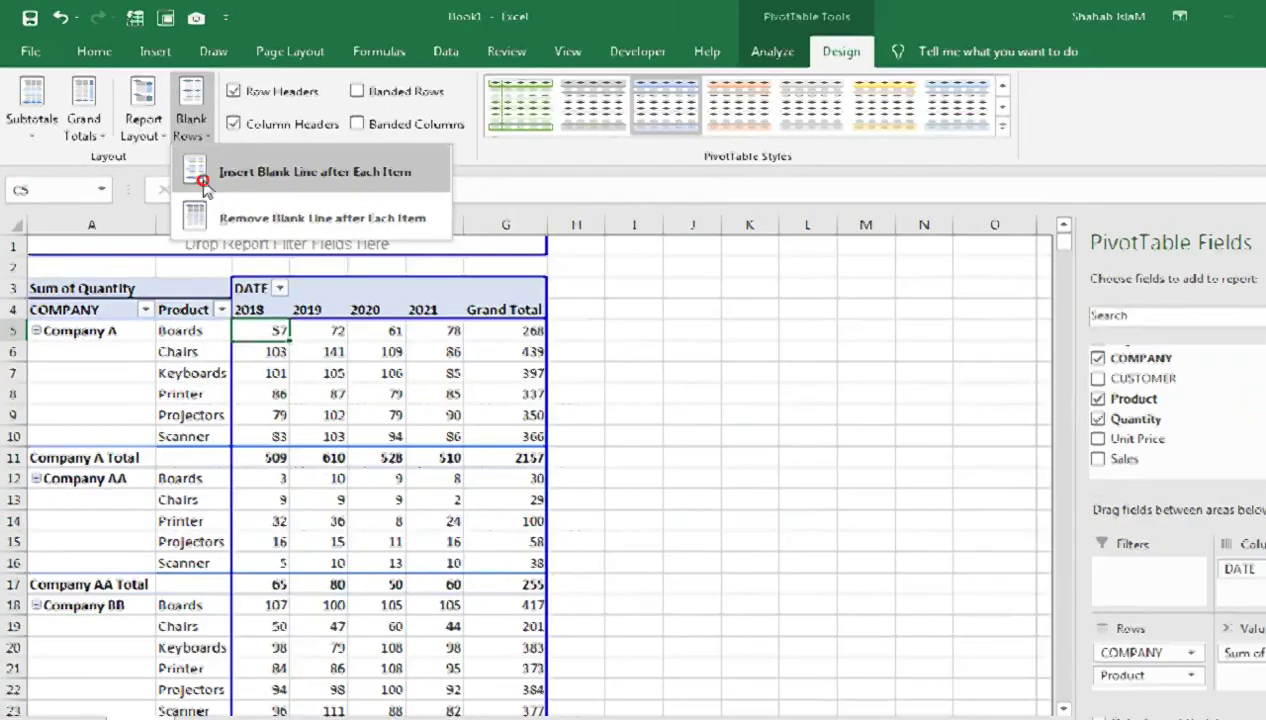
left_click(382, 340)
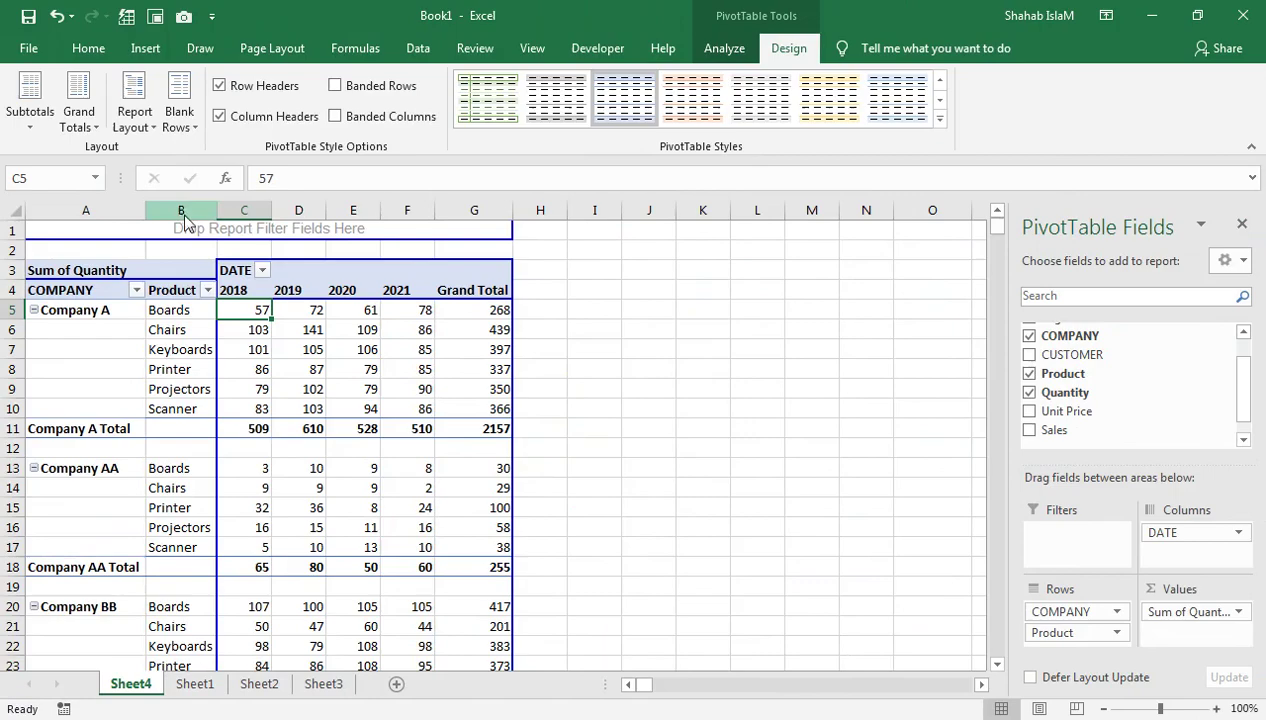
left_click(178, 122)
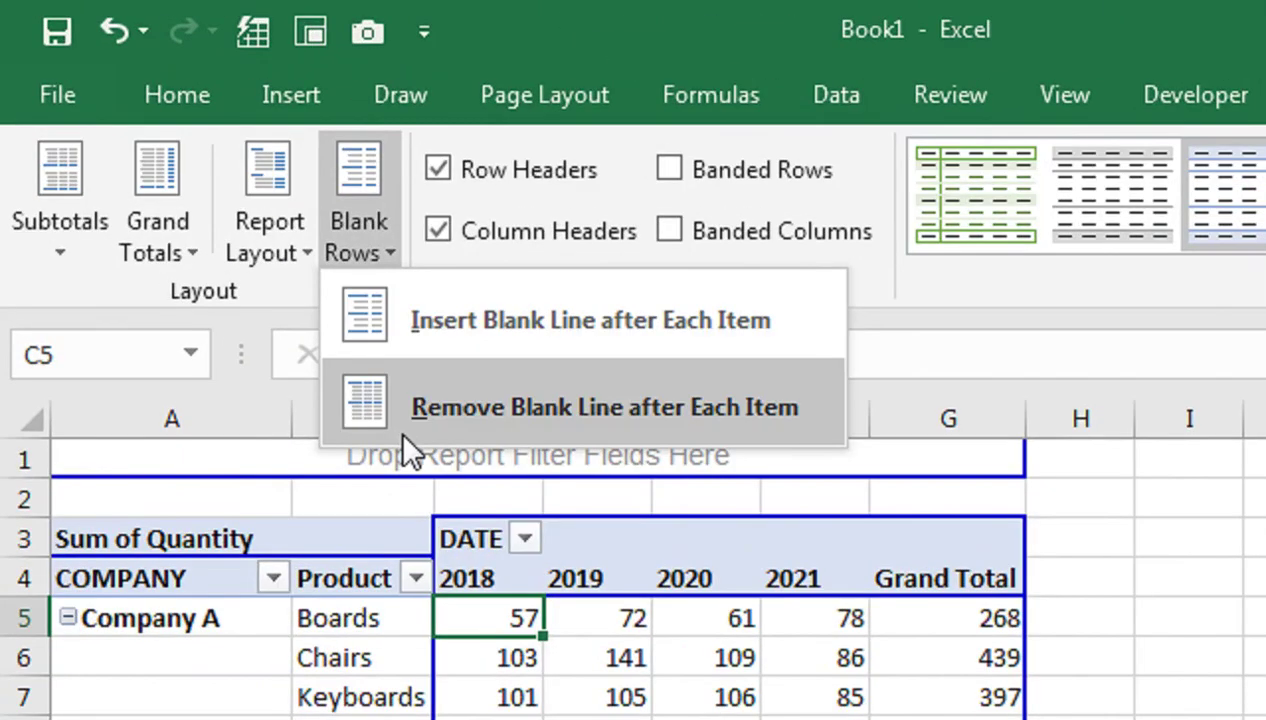
left_click(402, 436)
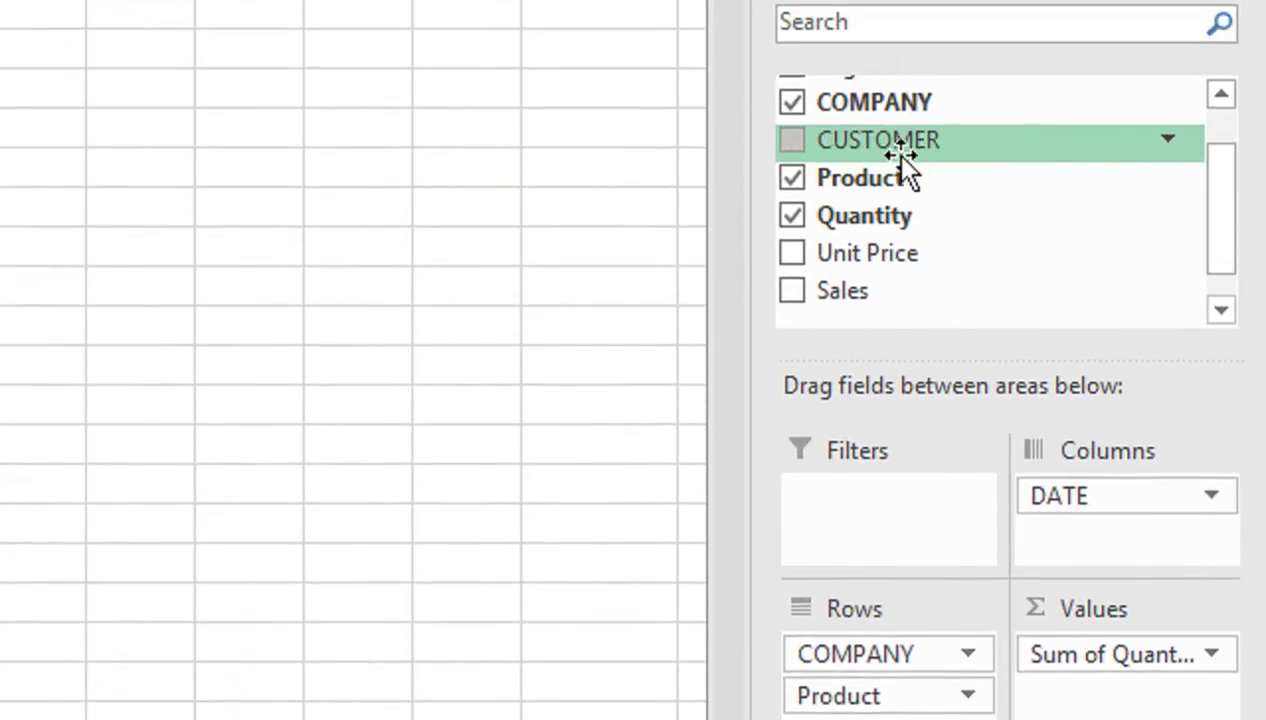
Add CUSTOMER as a report filter and test it on two individual customers.
left_click_drag(890, 55, 893, 550)
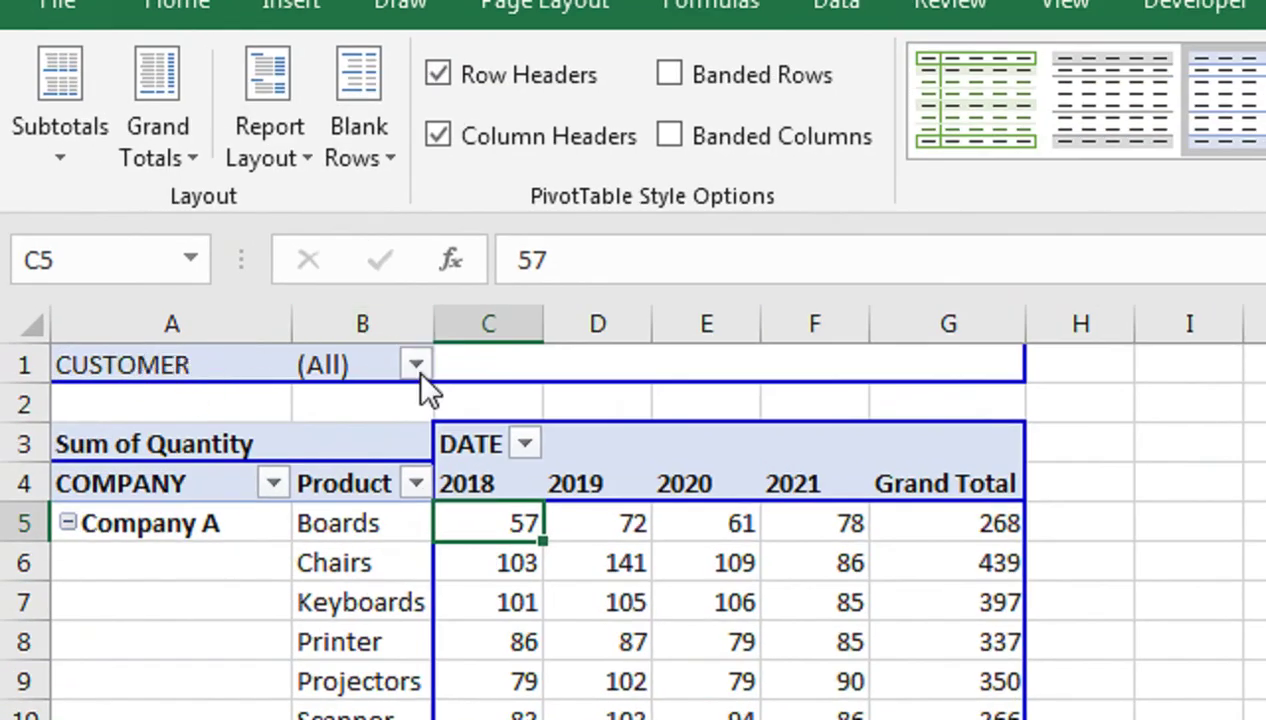
left_click(208, 232)
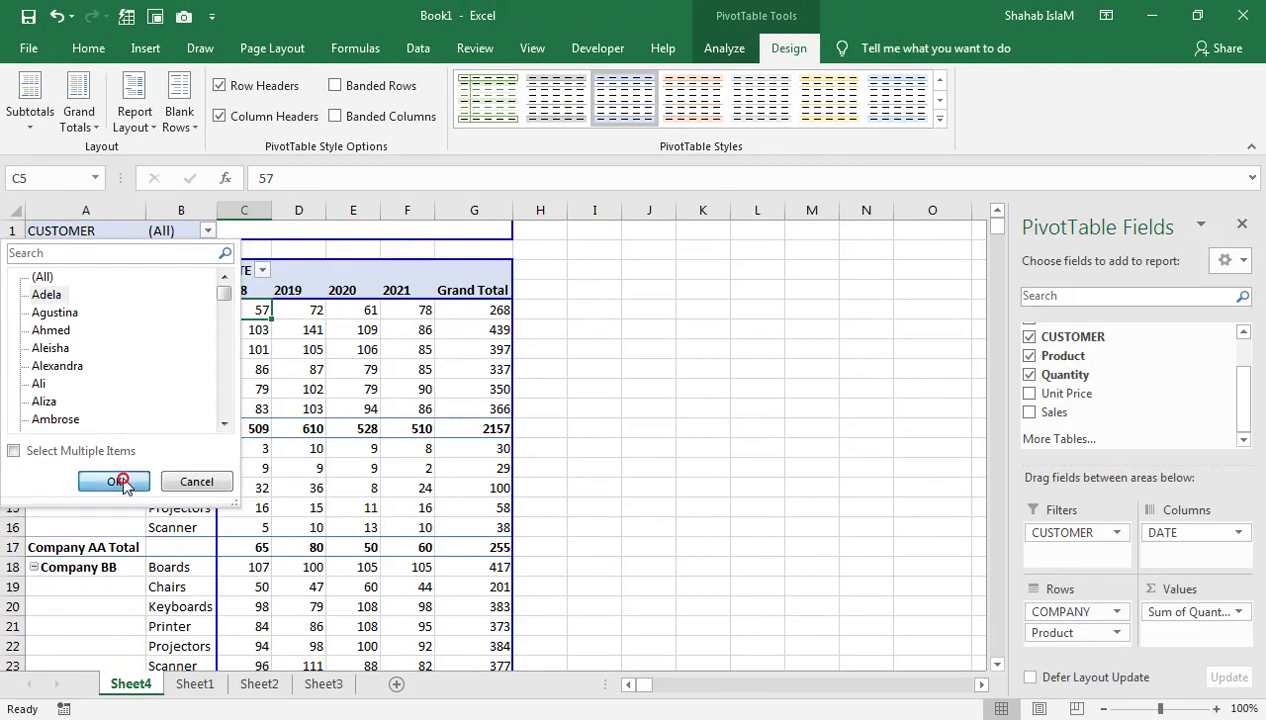
left_click(113, 486)
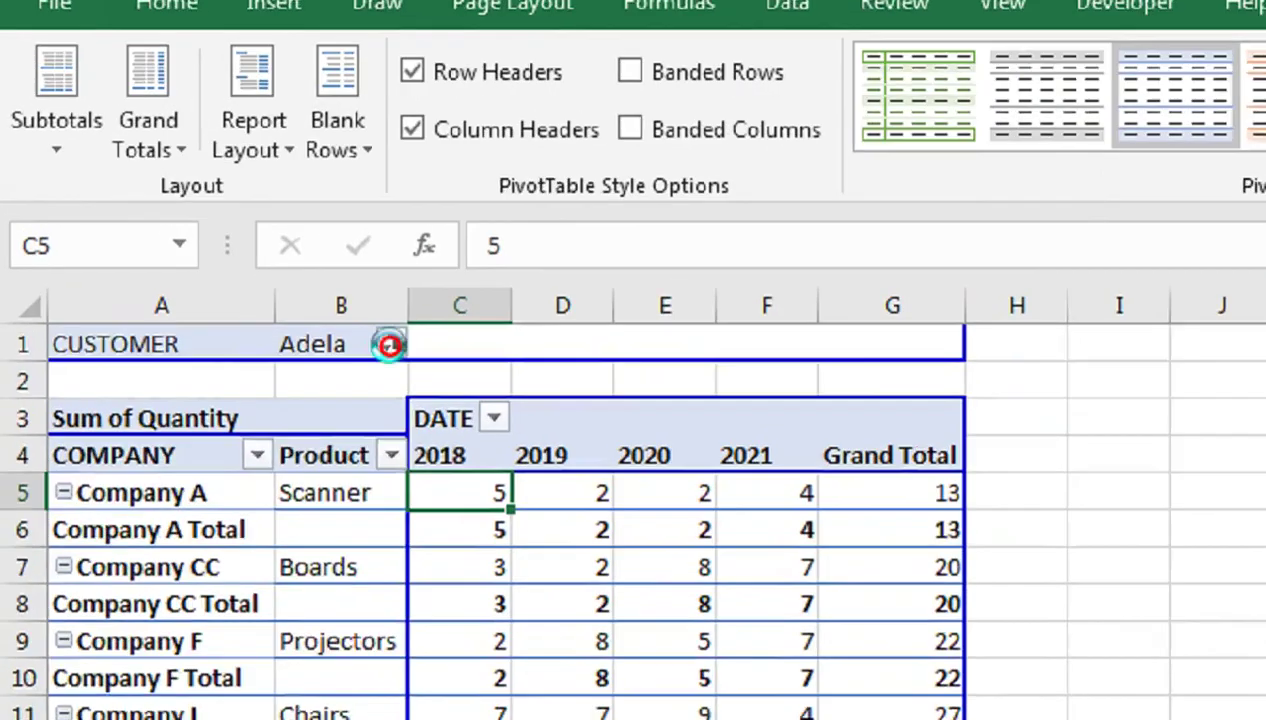
left_click(389, 344)
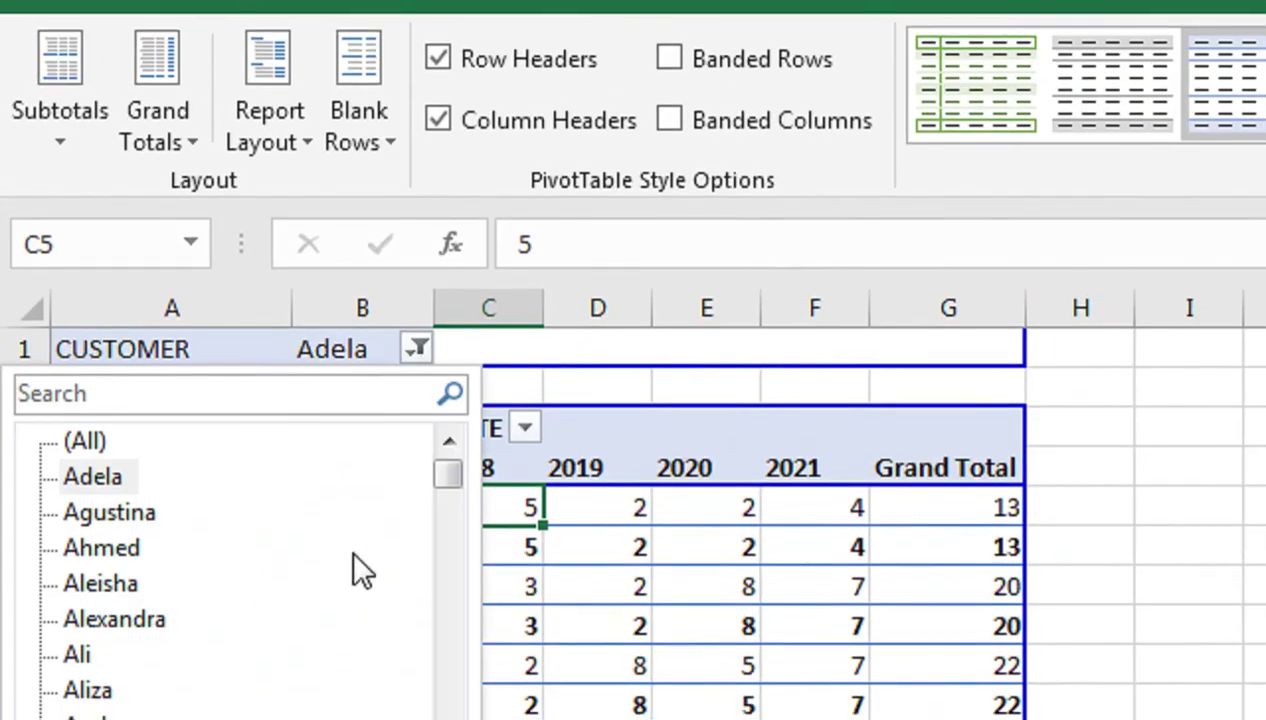
left_click(133, 562)
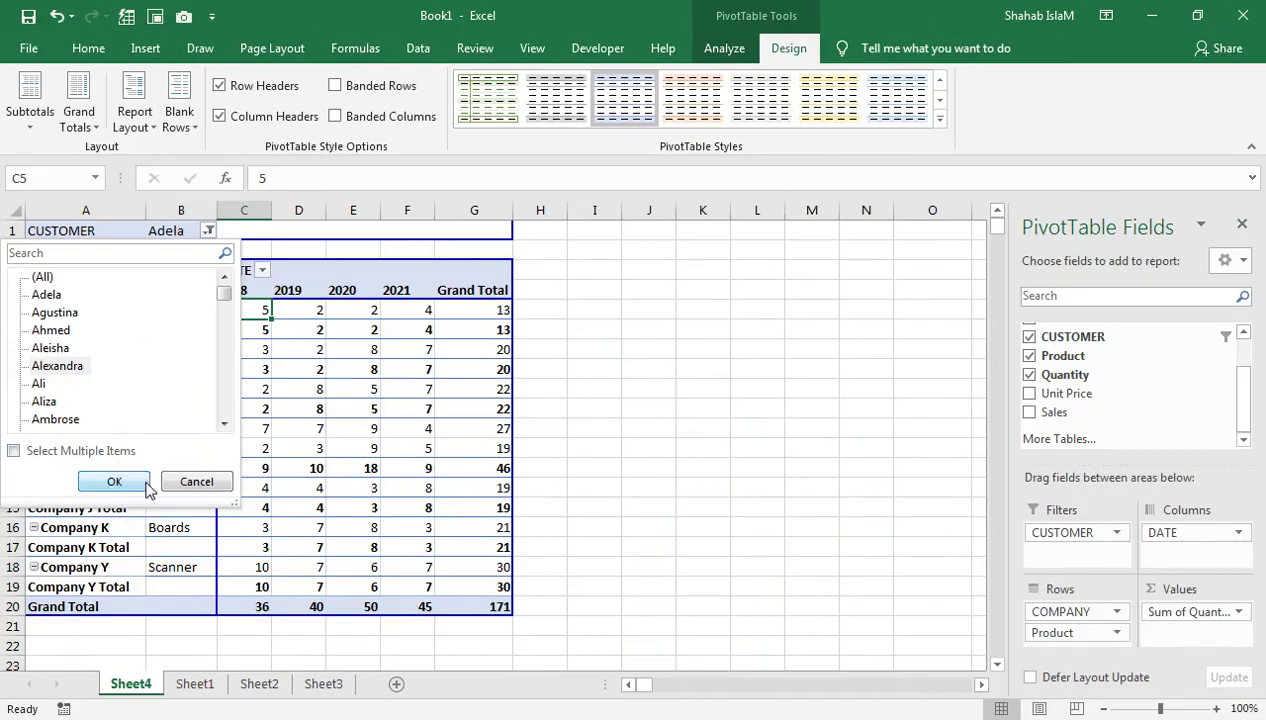
left_click(114, 482)
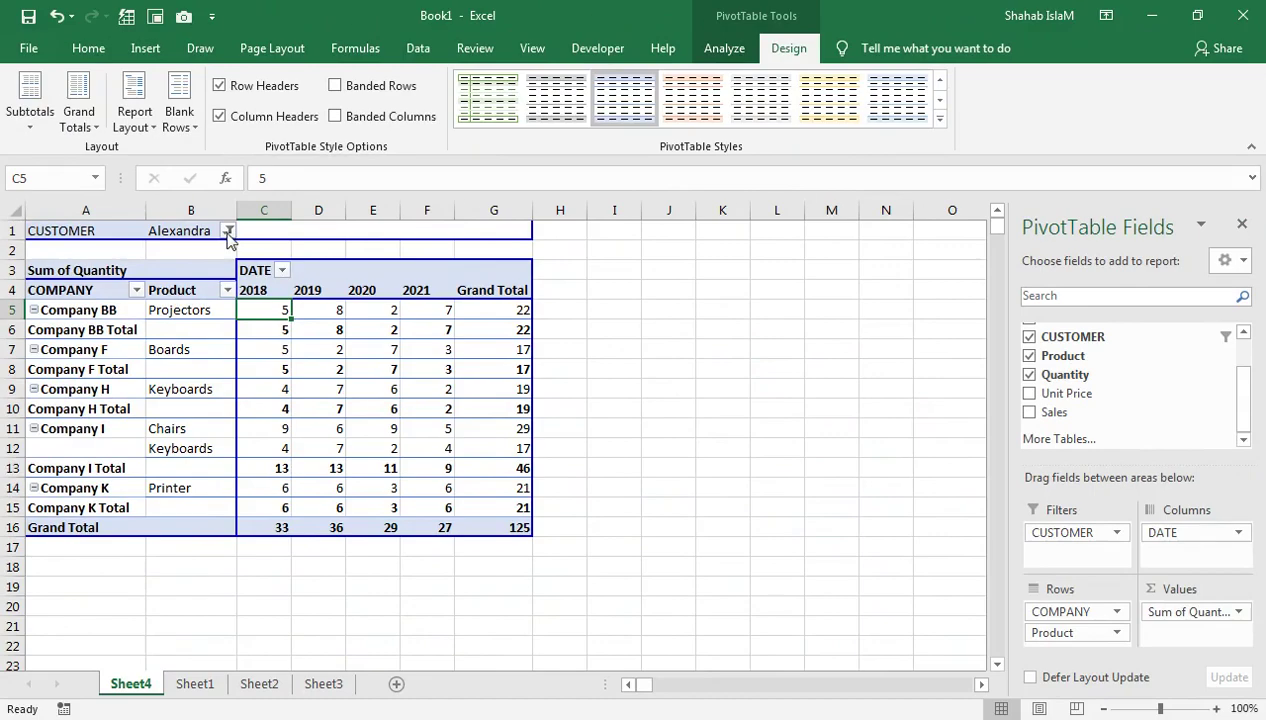
Reset the CUSTOMER filter to show all customers.
left_click(228, 231)
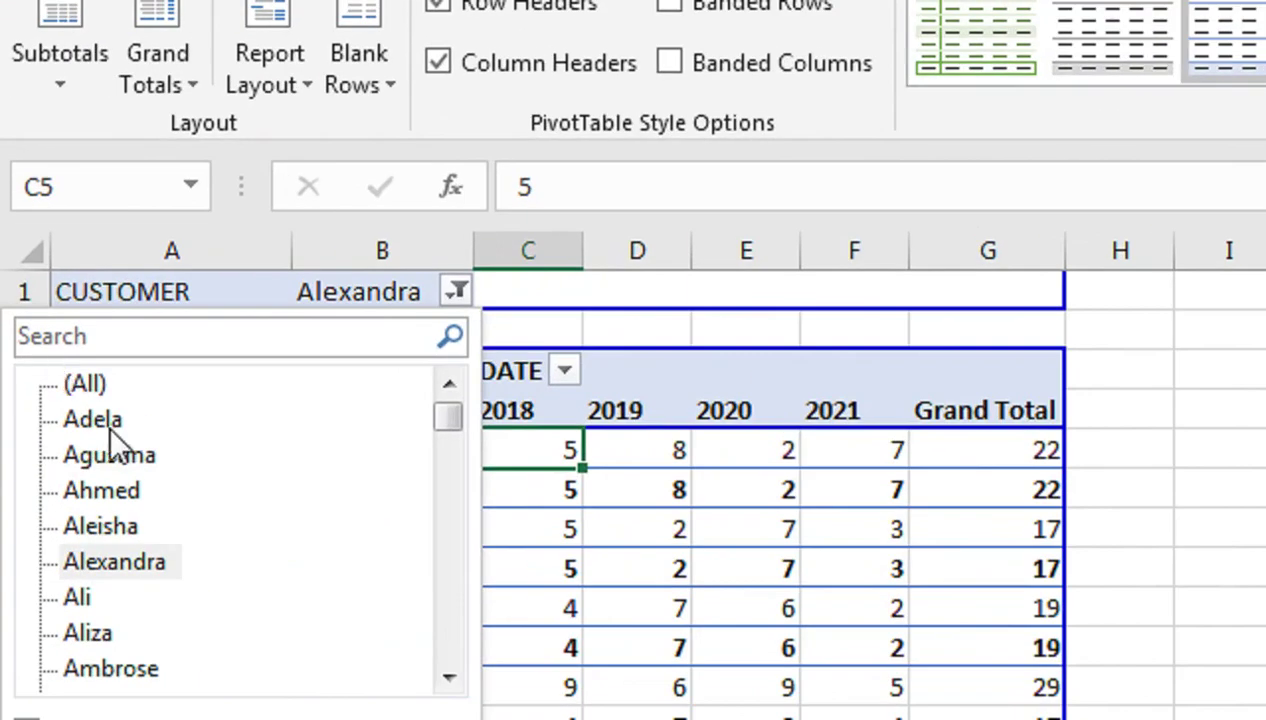
left_click(93, 385)
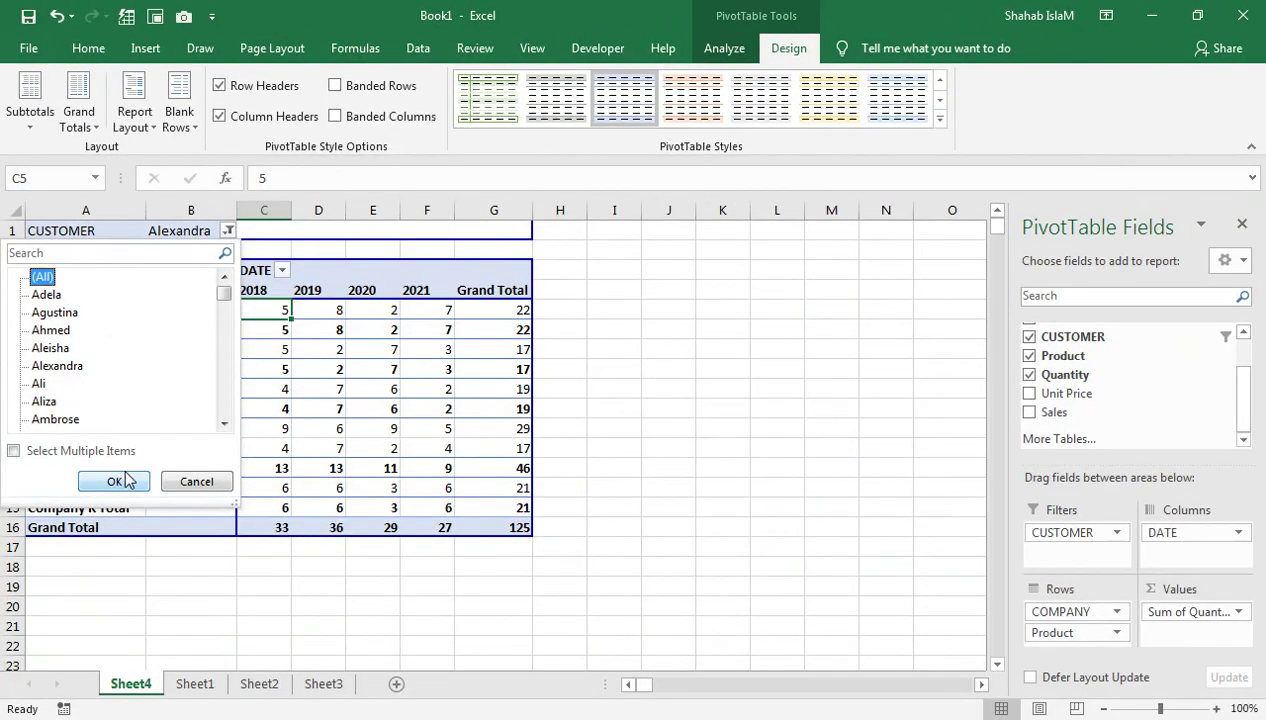
left_click(113, 481)
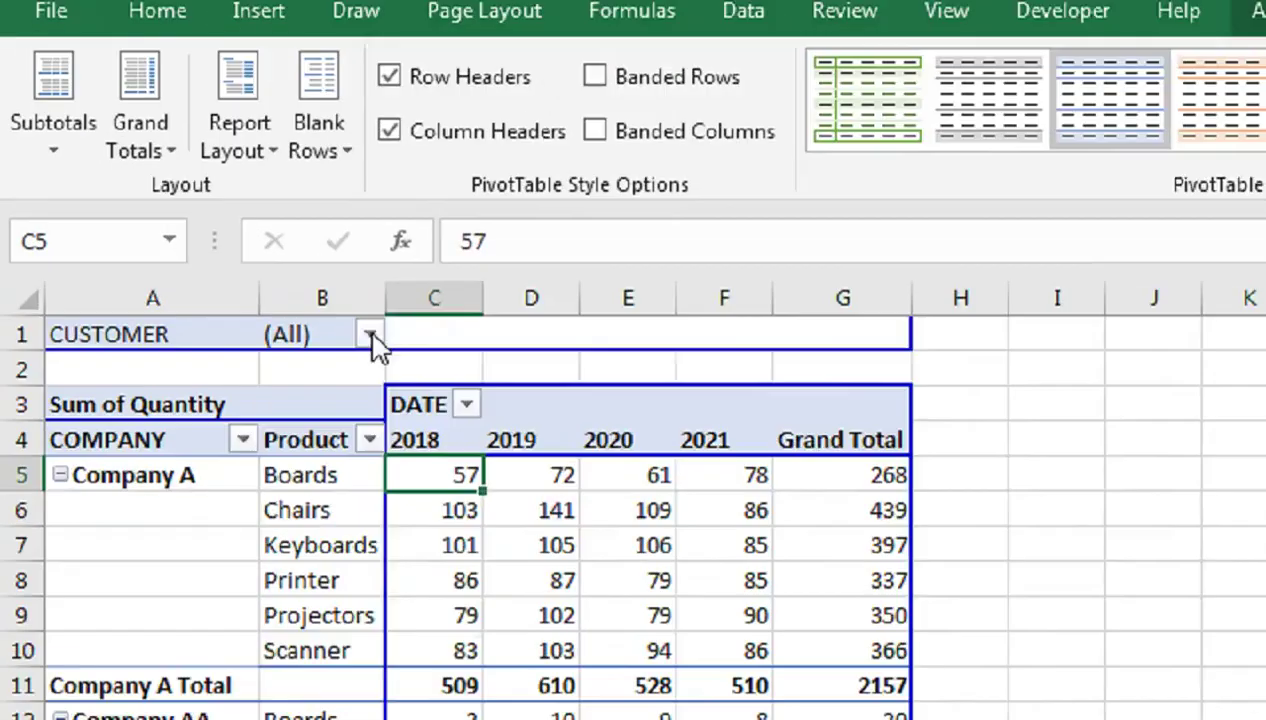
left_click(221, 197)
left_click(55, 304)
left_click(112, 481)
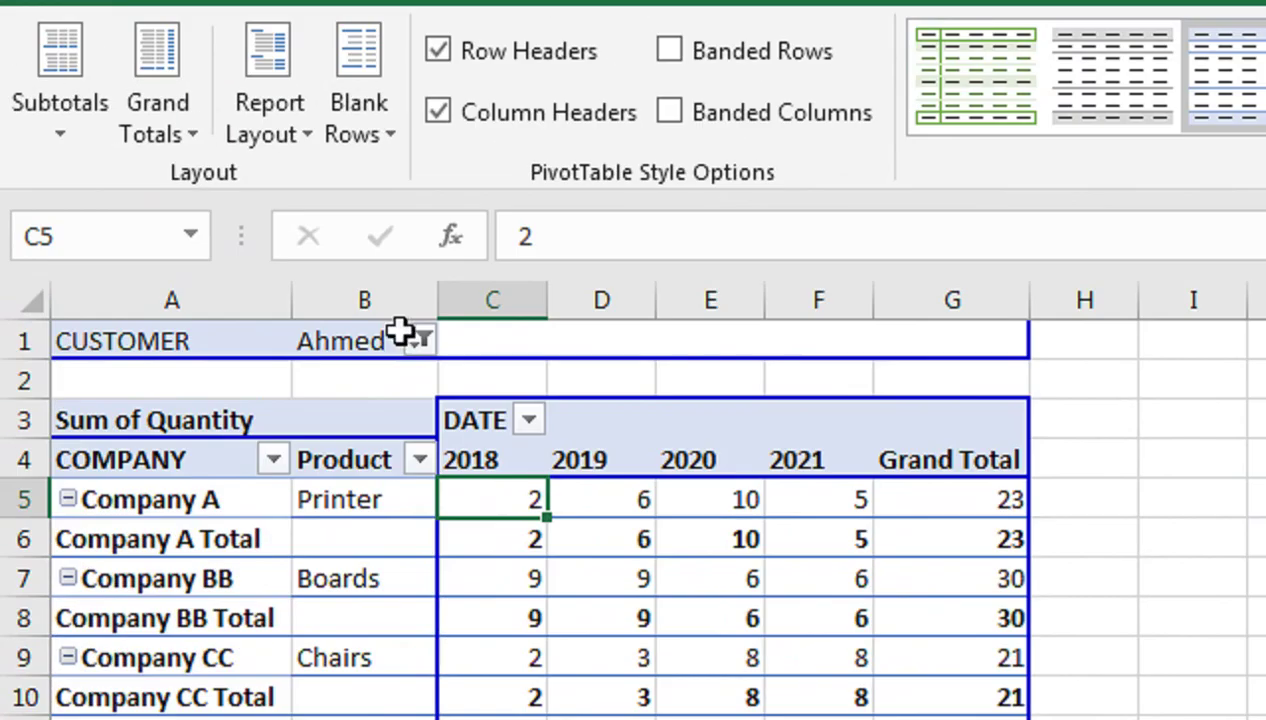
left_click(210, 230)
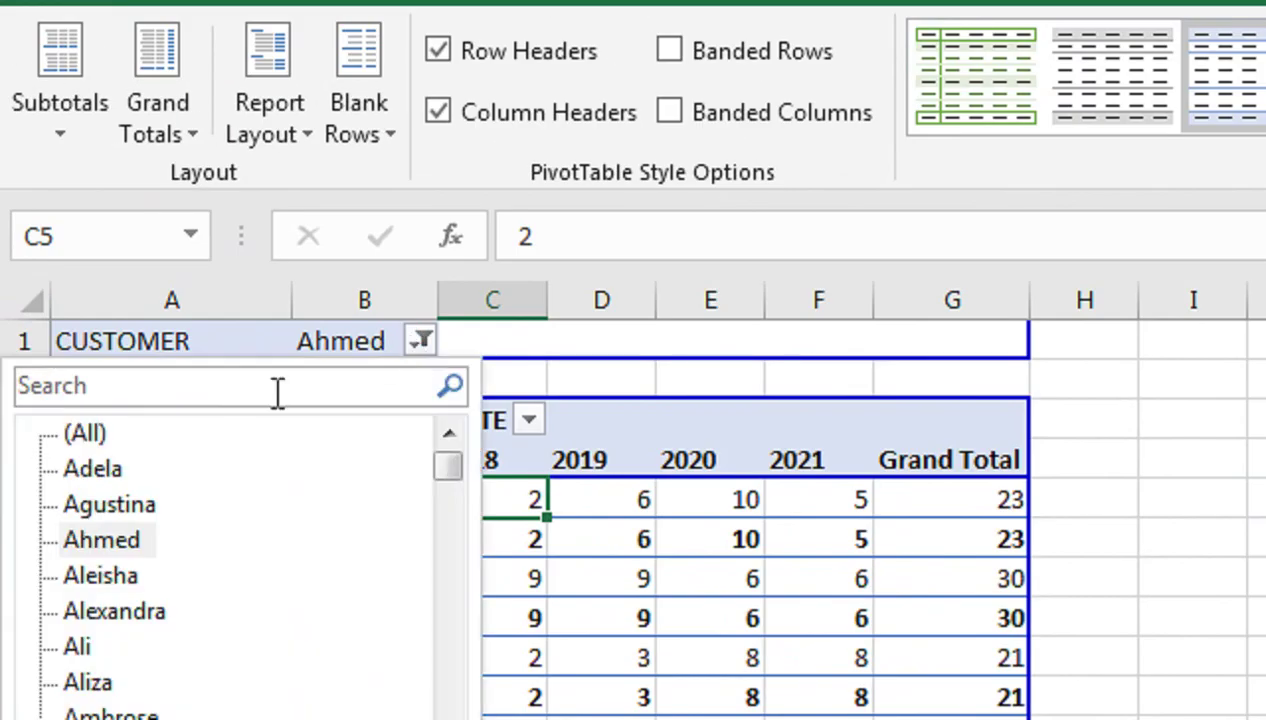
left_click(50, 280)
left_click(152, 601)
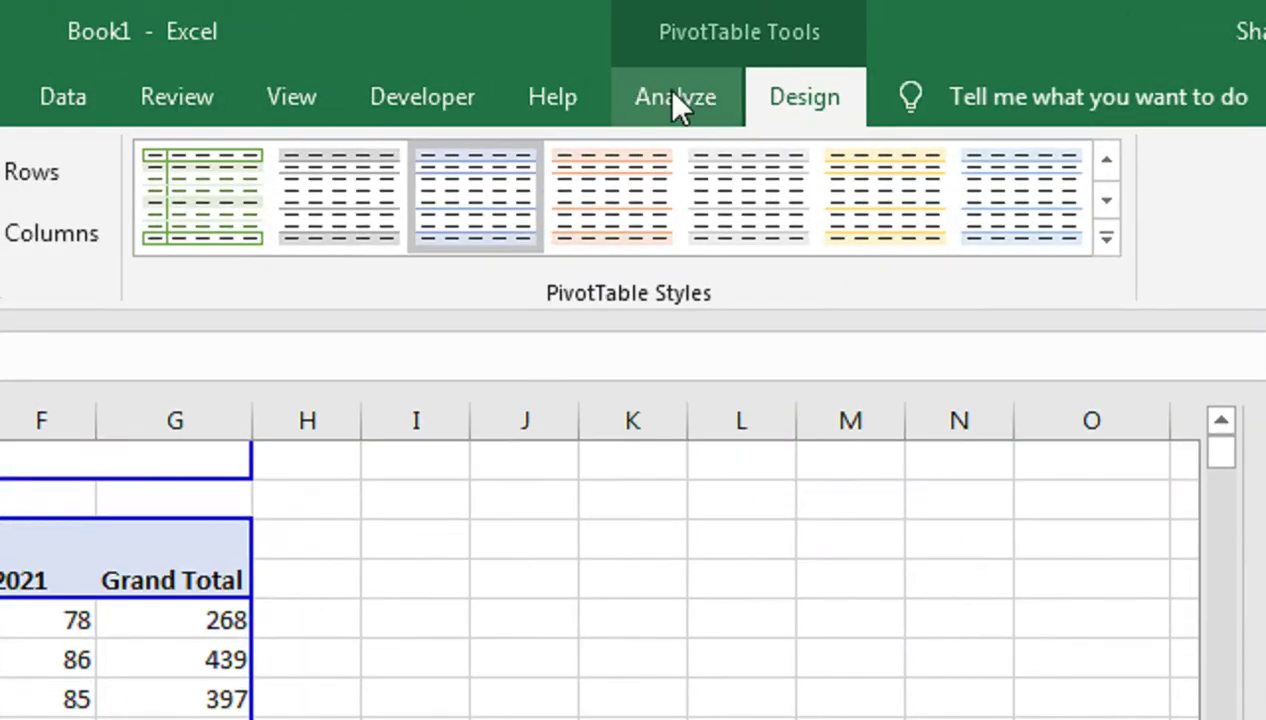
Bring up Show Report Filter Pages for CUSTOMER from the Analyze tab's Options dropdown.
left_click(673, 92)
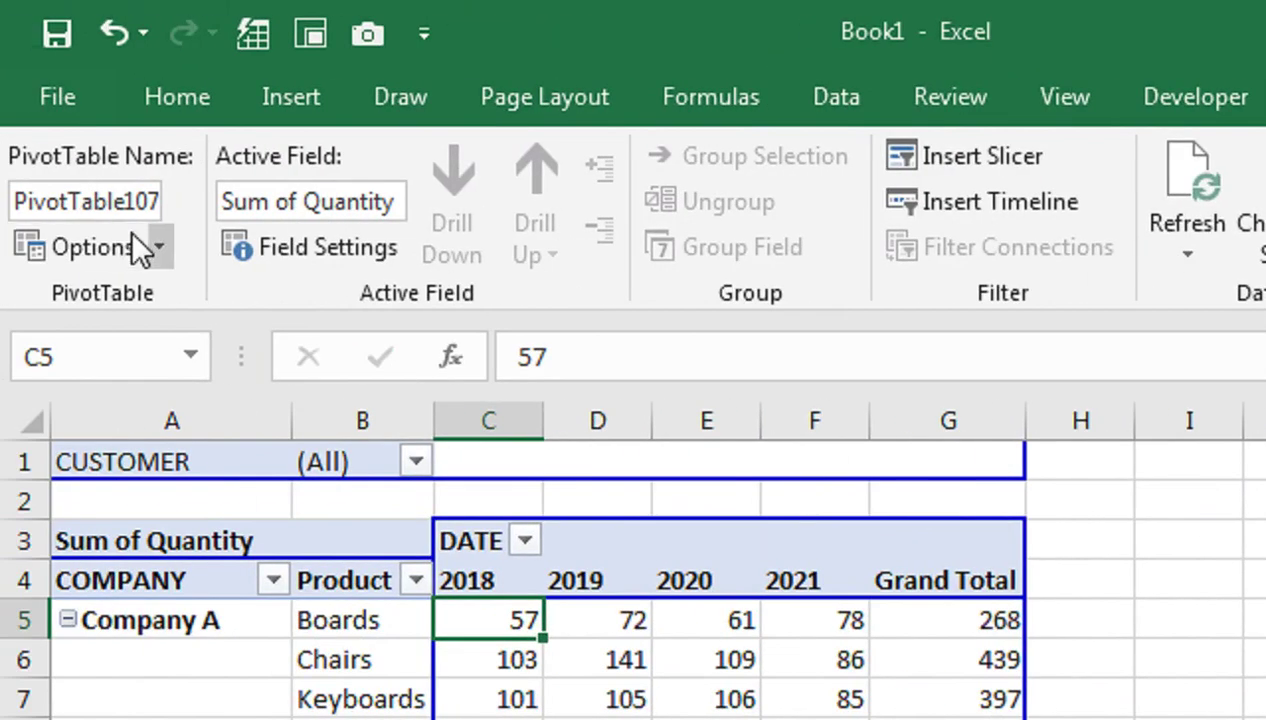
left_click(164, 251)
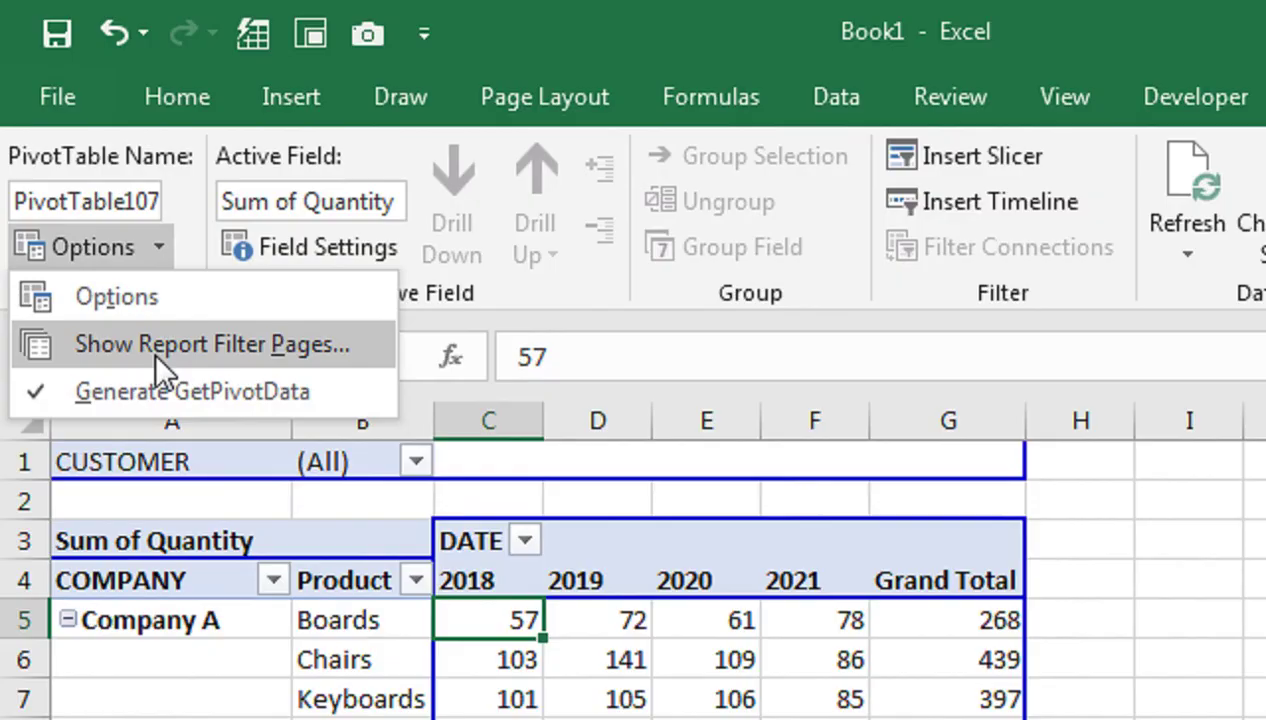
left_click(153, 345)
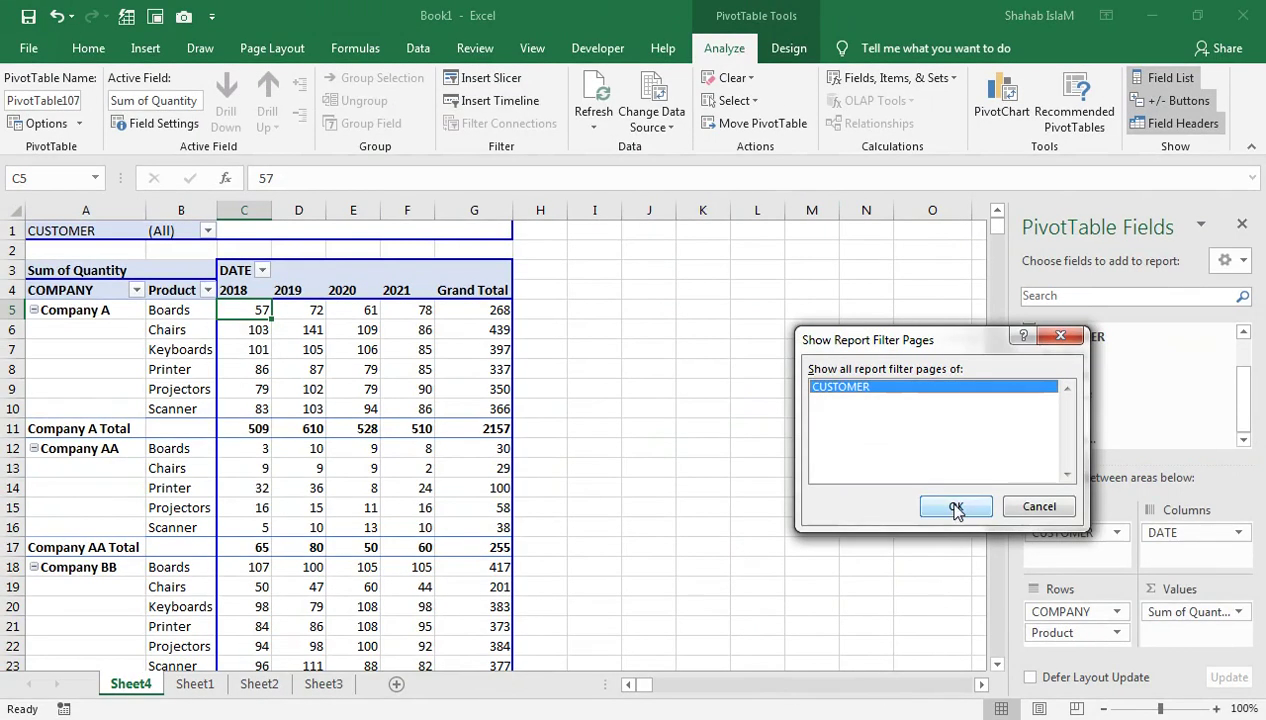
Generate one PivotTable sheet per CUSTOMER value and browse the first few customer sheets.
left_click(1012, 492)
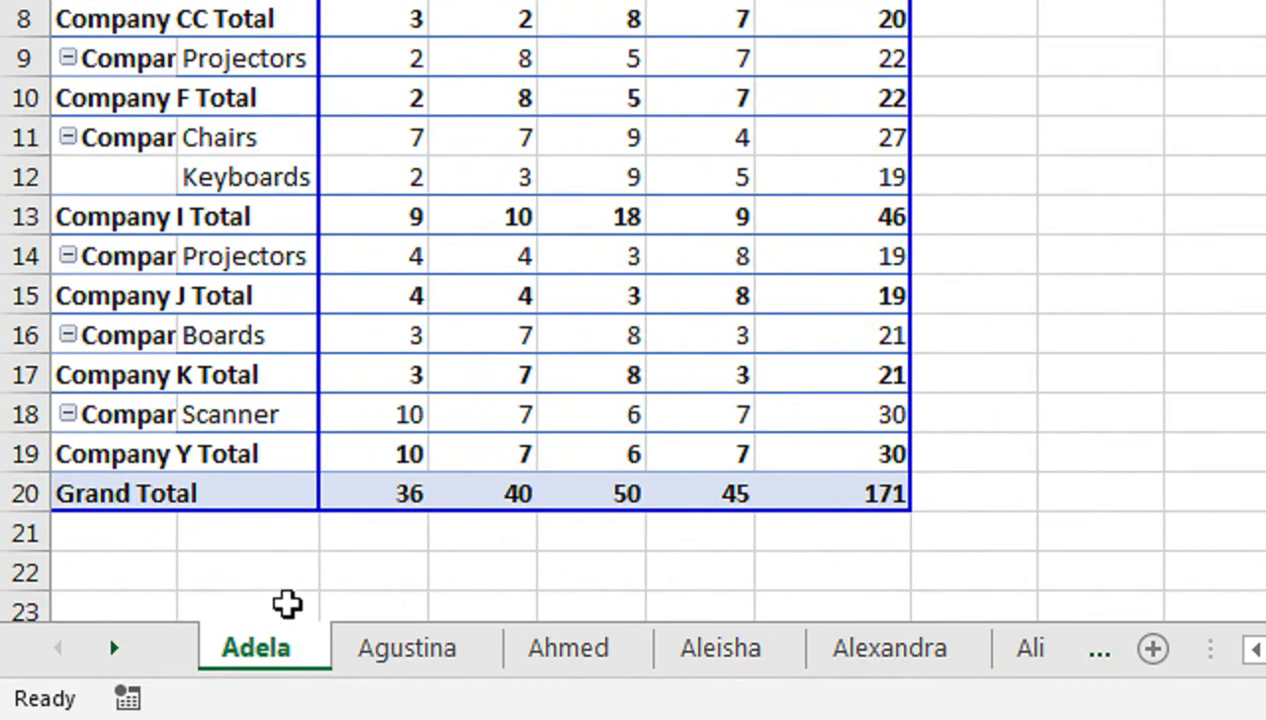
left_click(420, 648)
left_click(578, 650)
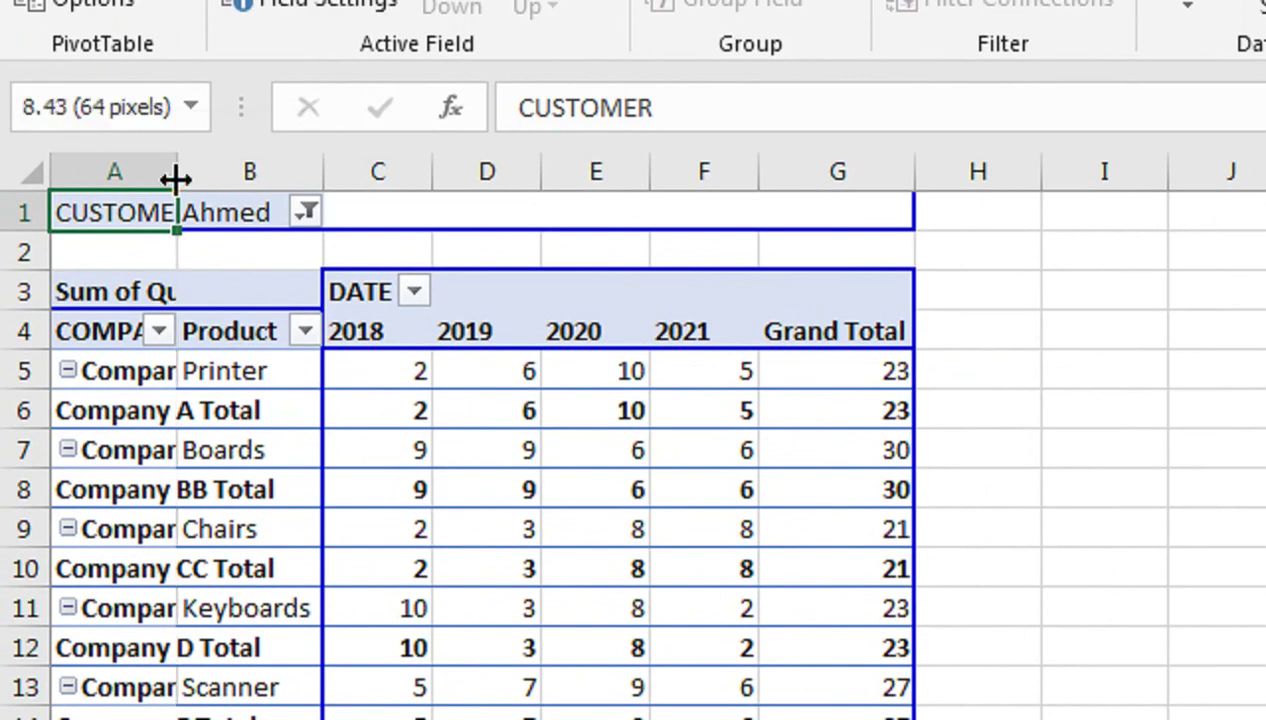
Autofit column A to fit the company totals, then review the remaining customer sheets.
double_click(178, 126)
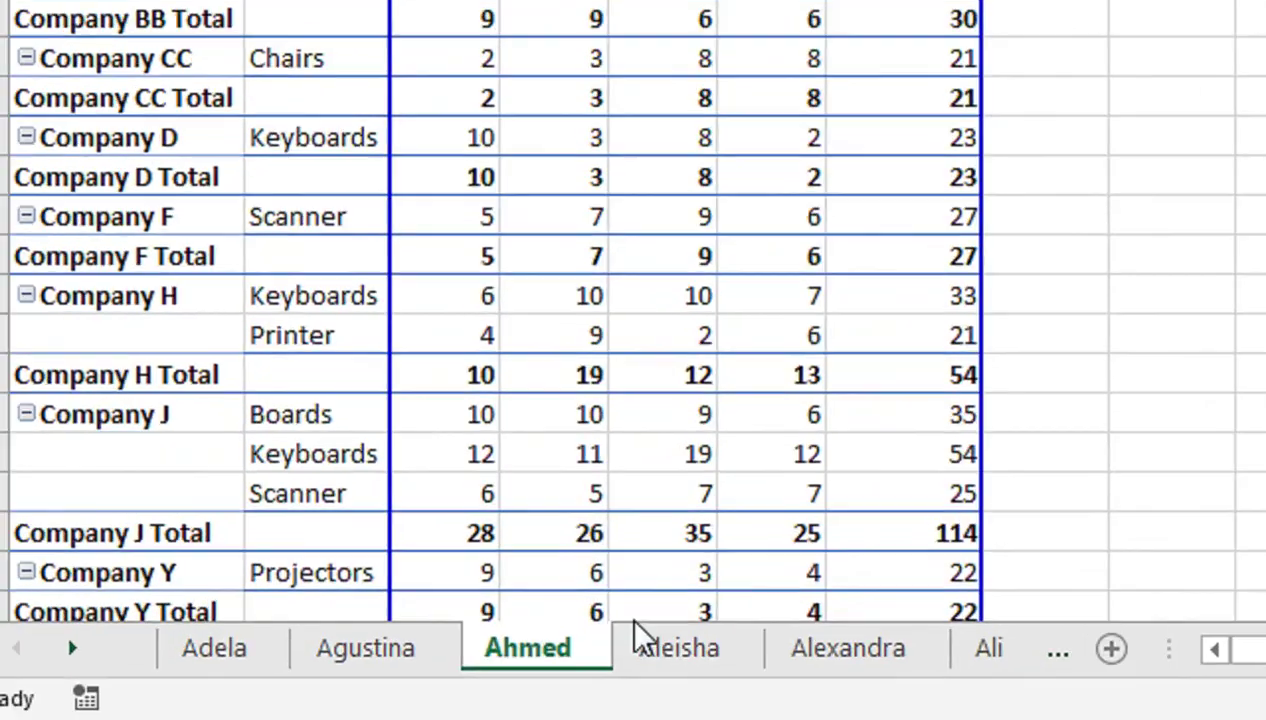
left_click(645, 645)
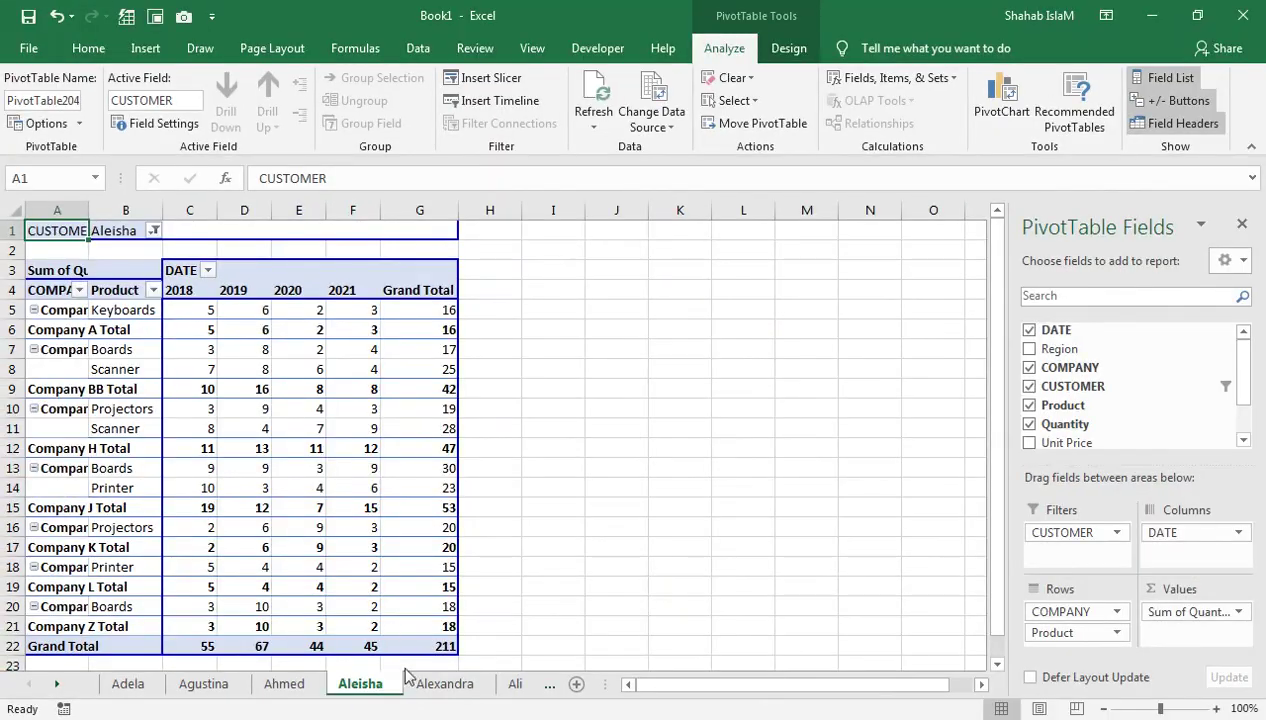
left_click(425, 680)
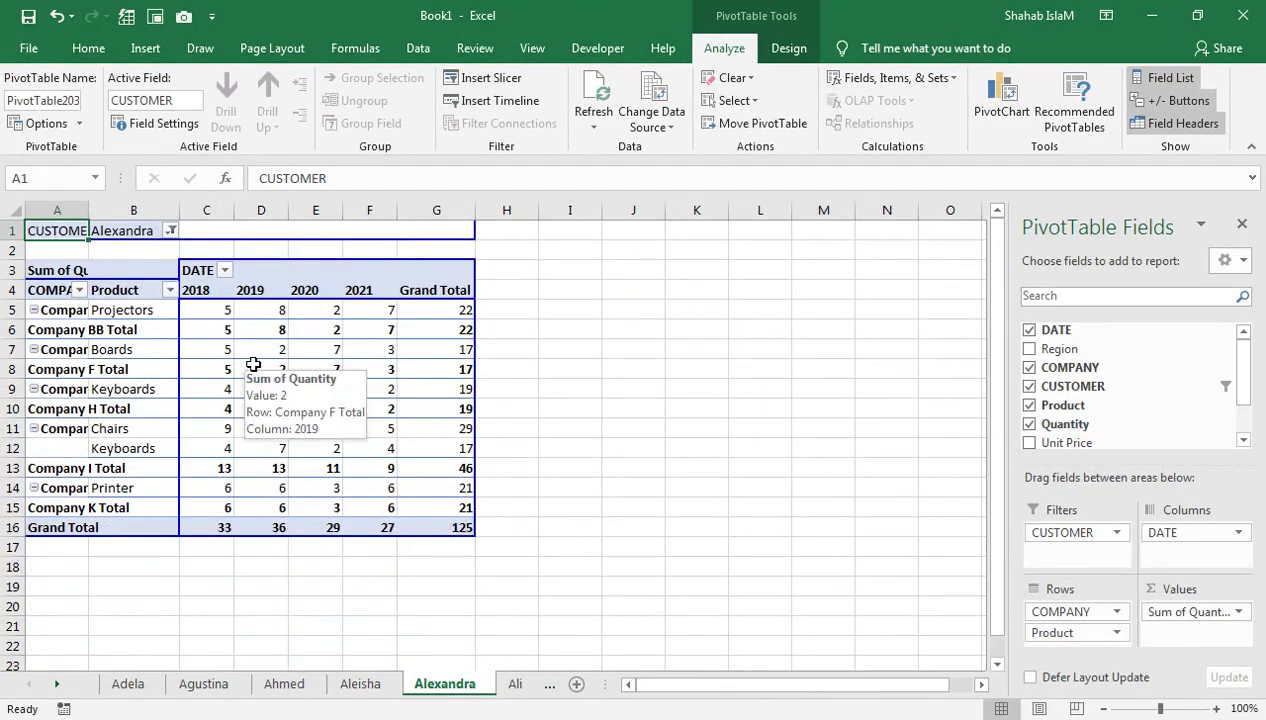